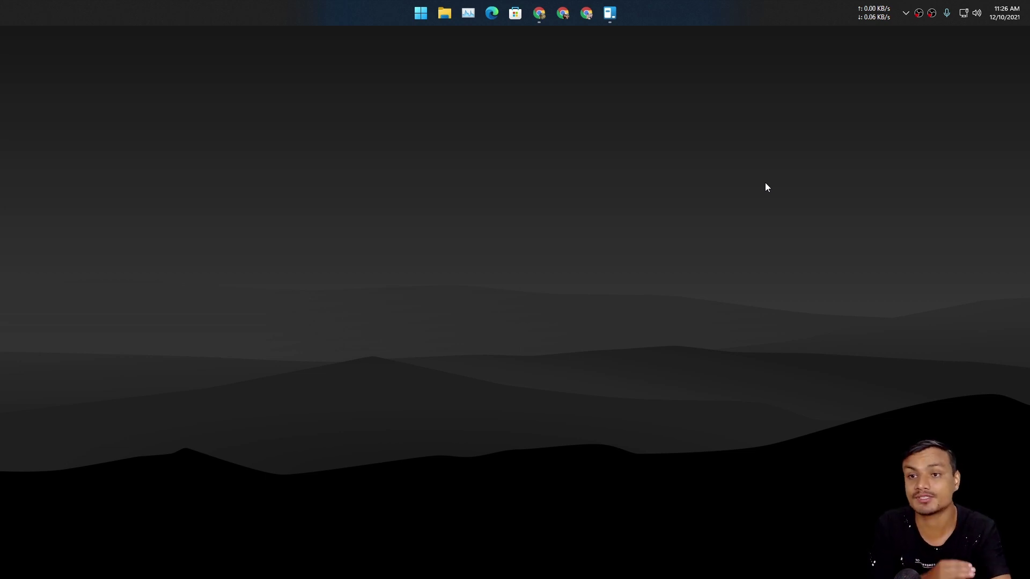
Reveal the hidden notification-area icons from the system tray chevron
click(904, 14)
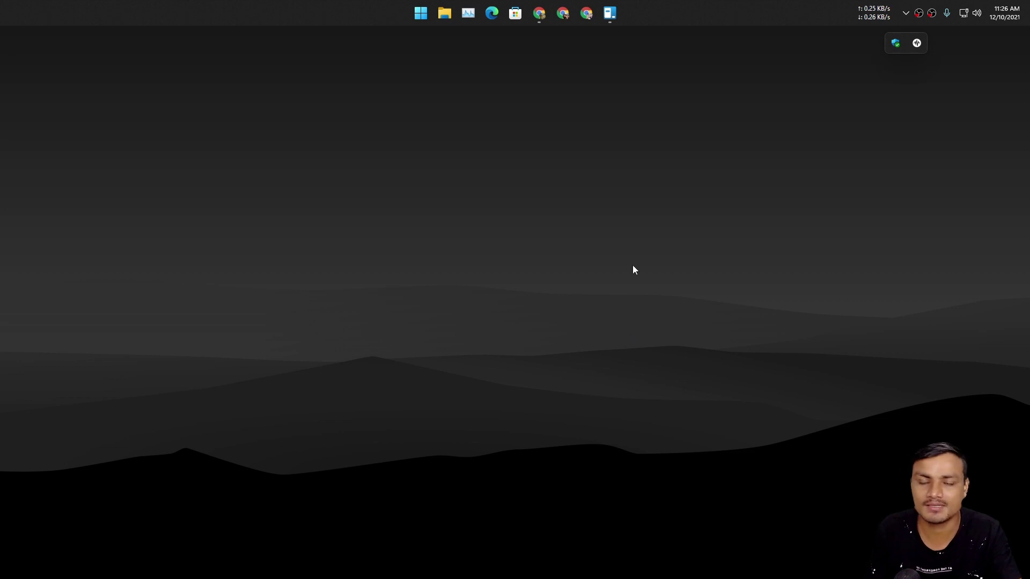
Bring up the Taskbar11 repo in Chrome, view its Releases page, then minimize the browser
click(539, 13)
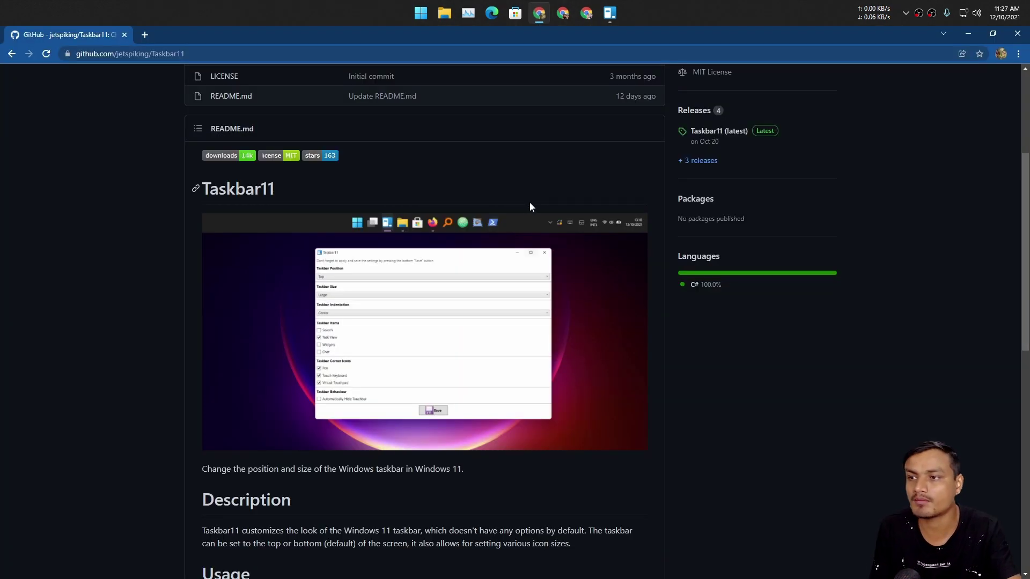
scroll(532, 208, up, 2)
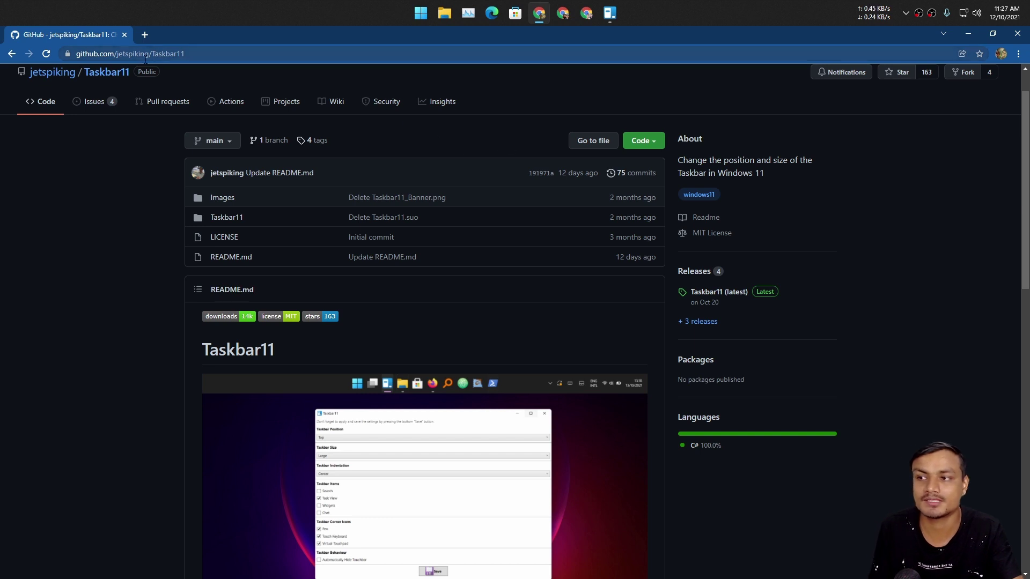
scroll(462, 184, down, 2)
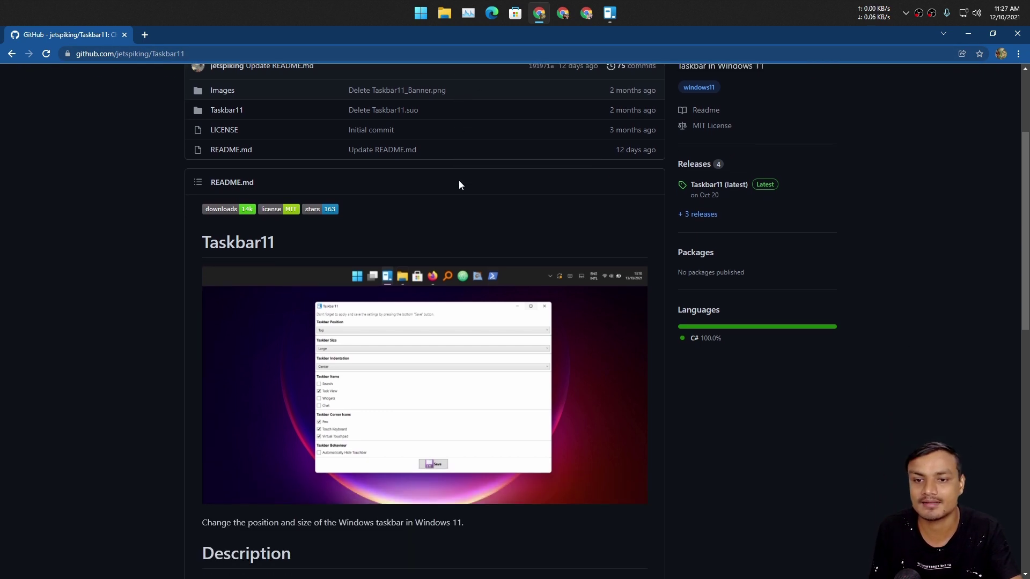
click(694, 165)
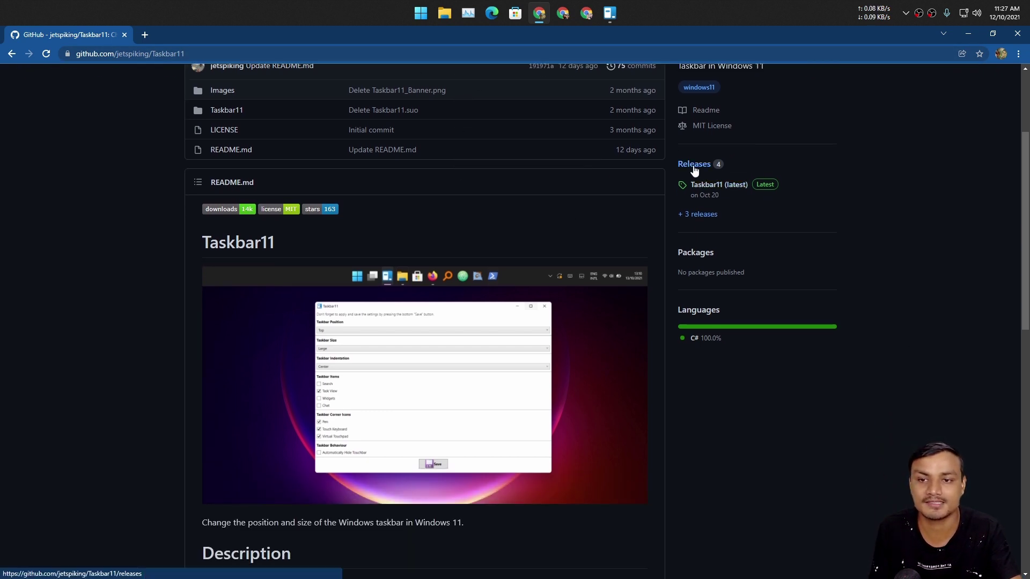
scroll(368, 242, down, 3)
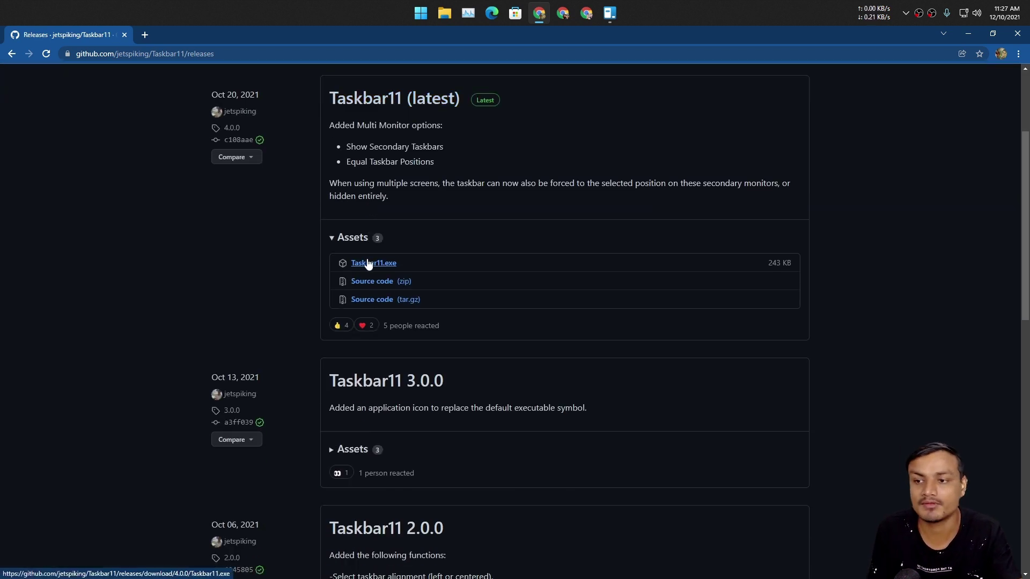
click(968, 34)
Bring up Taskbar11 and set Taskbar Position to Bottom
click(610, 14)
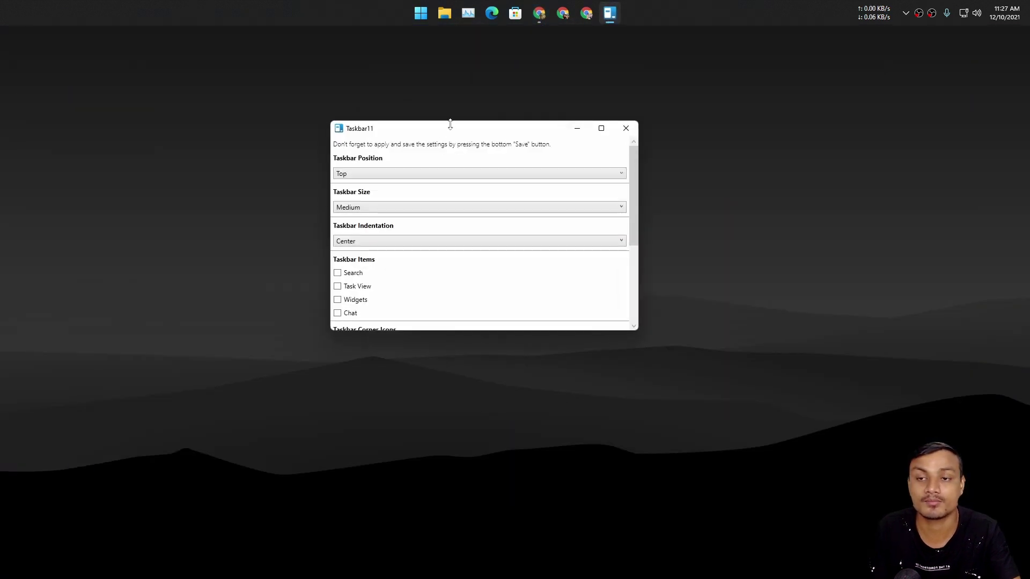
drag(450, 128, 463, 132)
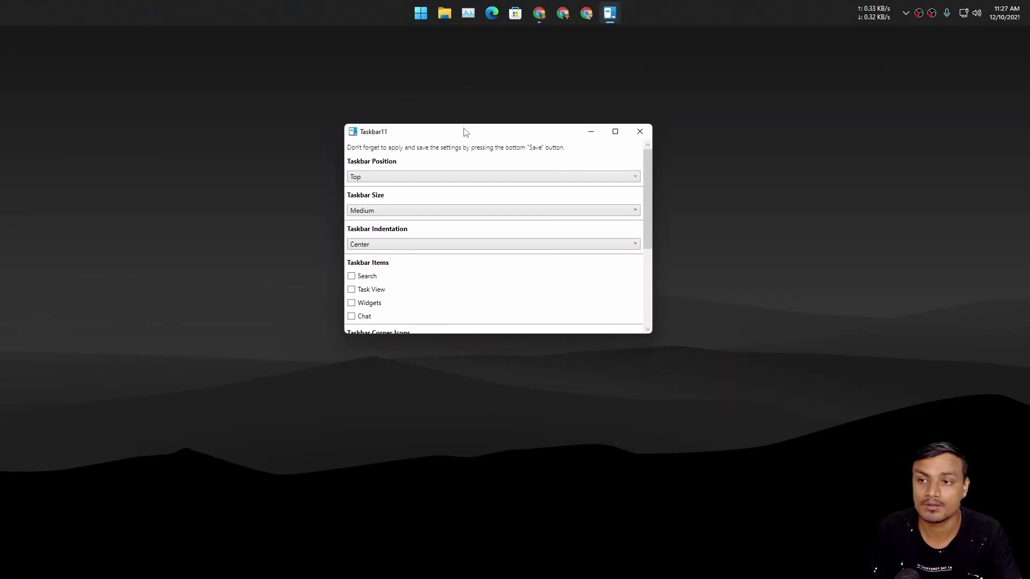
mouse_move(646, 206)
mouse_down()
mouse_move(644, 293)
mouse_move(646, 187)
mouse_up()
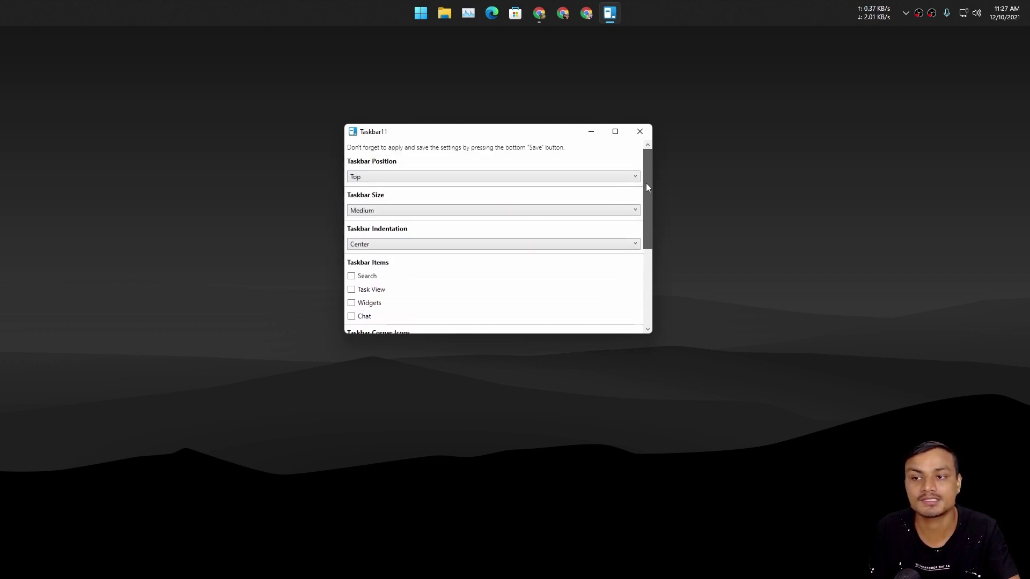
click(387, 177)
click(376, 190)
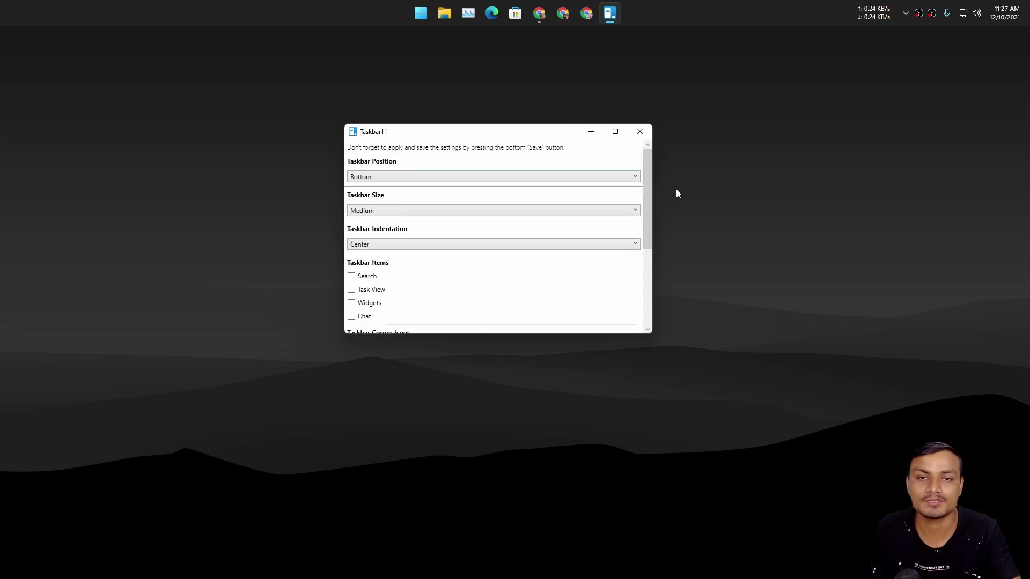
drag(648, 181, 650, 264)
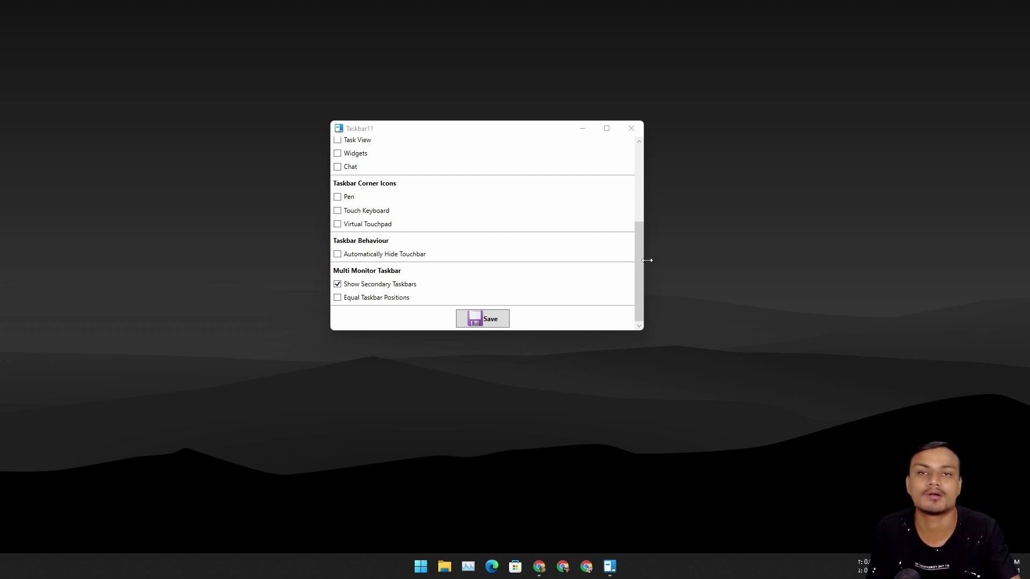
drag(632, 264, 643, 185)
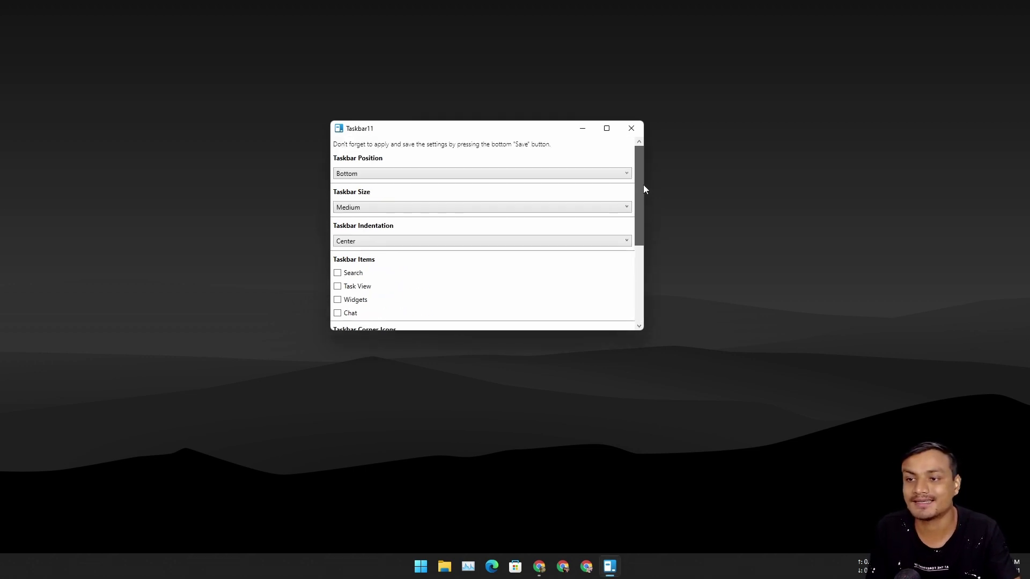
Set Taskbar Position to Top and save, moving the taskbar to the top edge
click(393, 176)
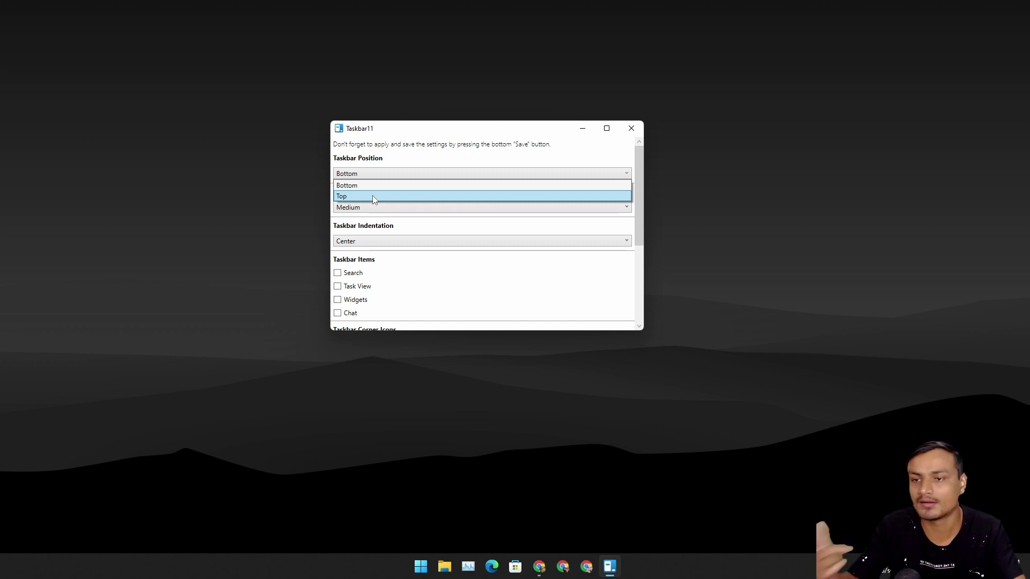
click(373, 197)
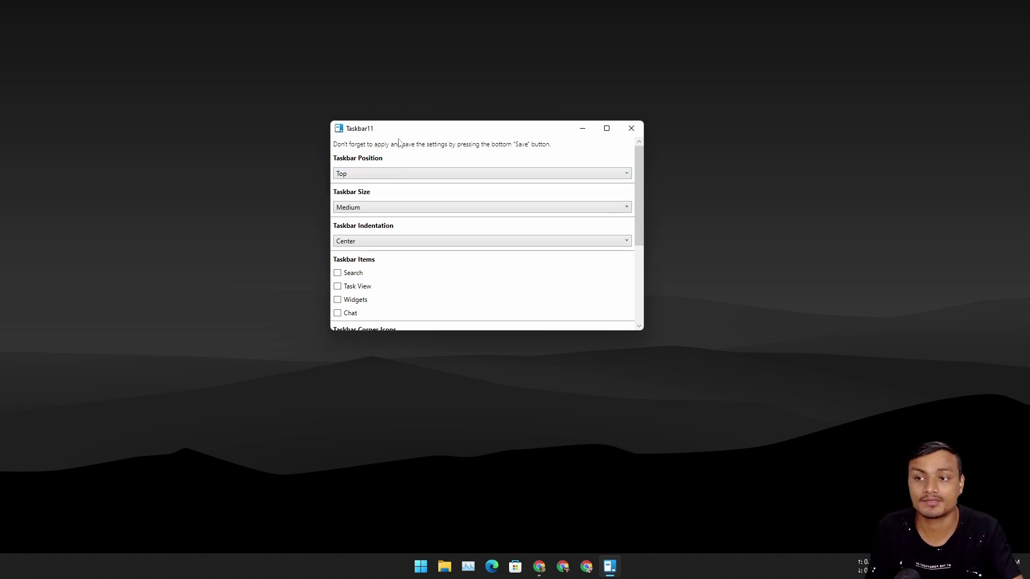
click(360, 178)
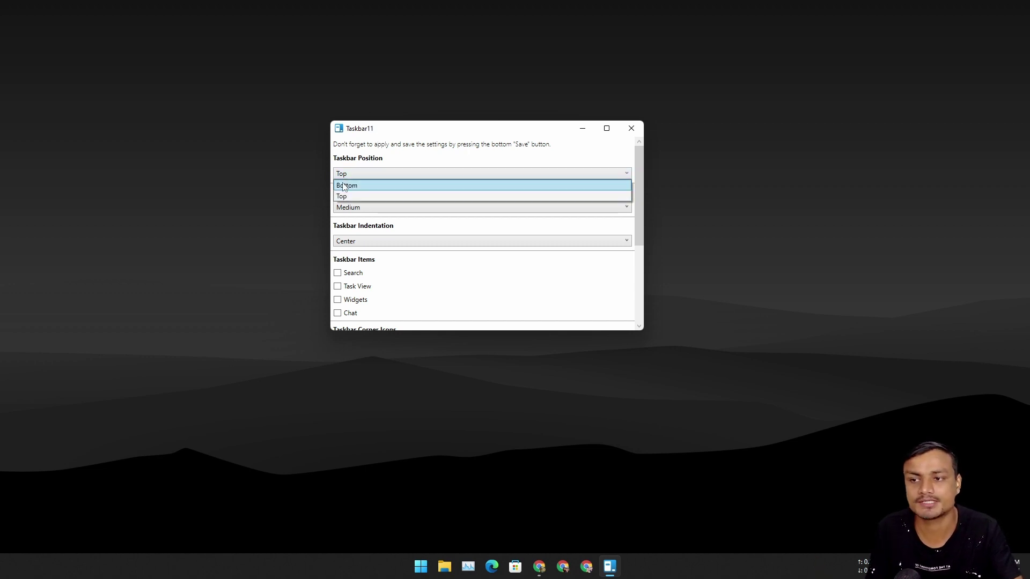
click(350, 195)
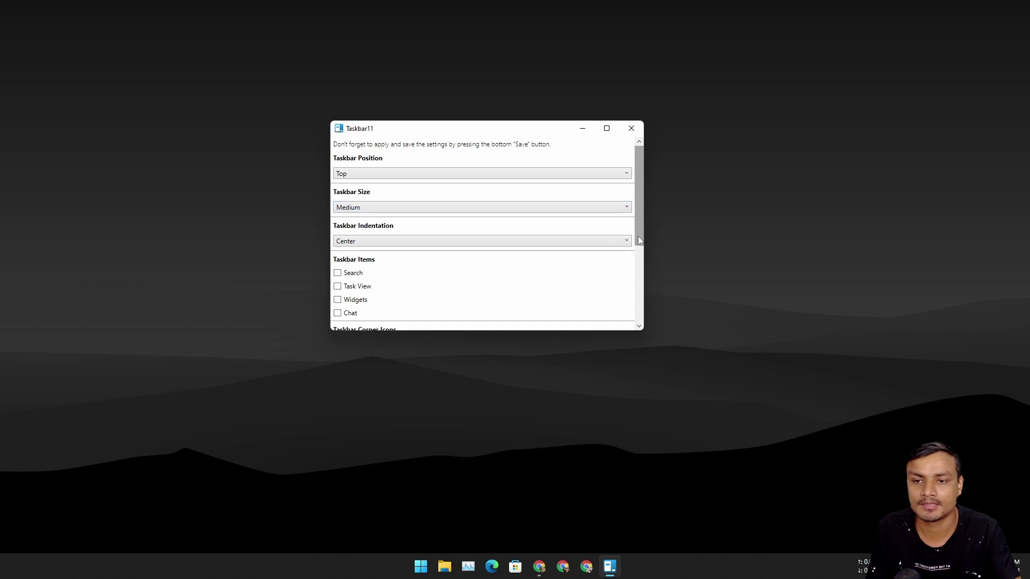
drag(637, 234, 553, 319)
click(504, 319)
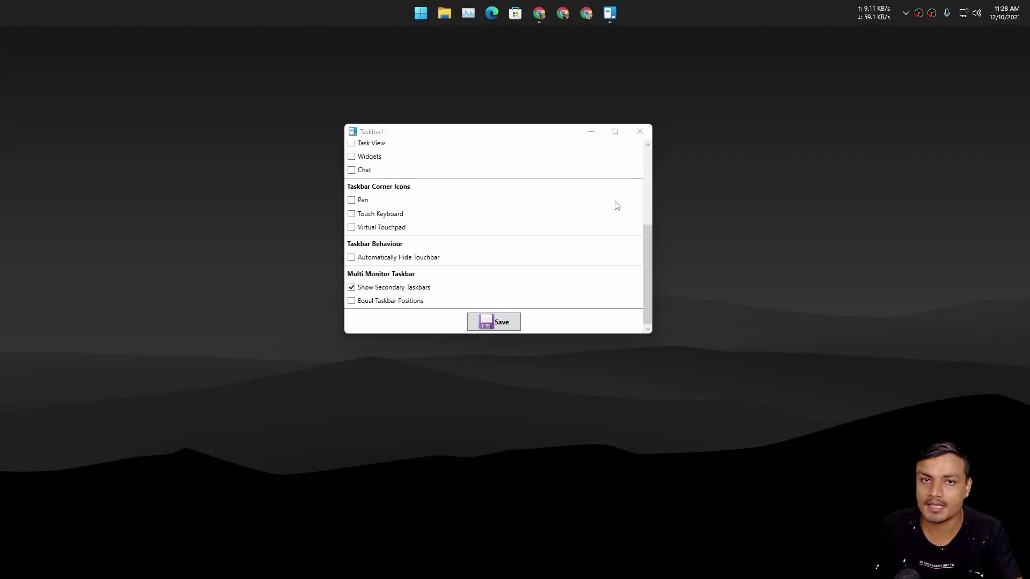
Minimize the Taskbar11 window, briefly restore it, then minimize it again
click(592, 131)
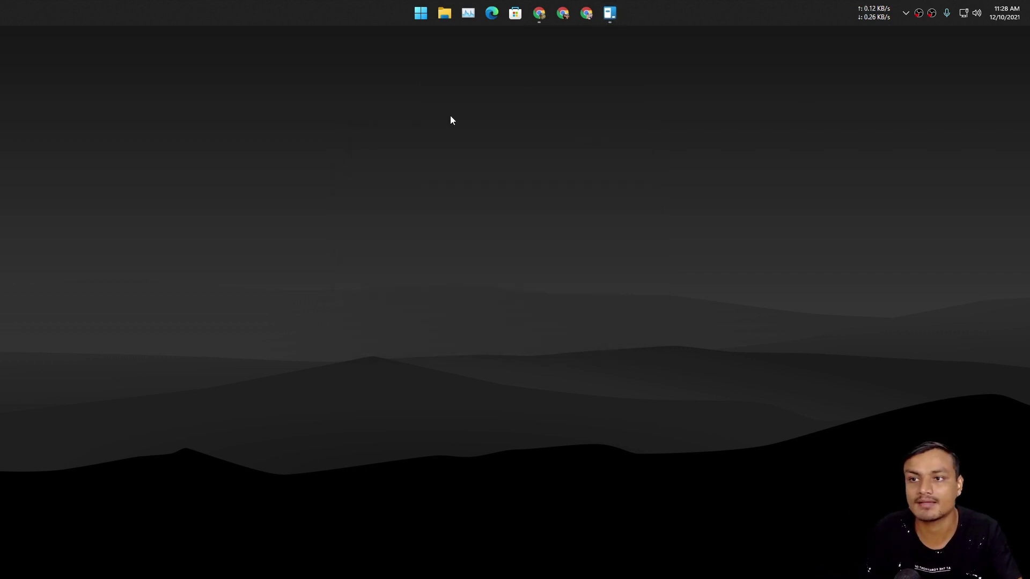
click(609, 12)
drag(641, 239, 636, 167)
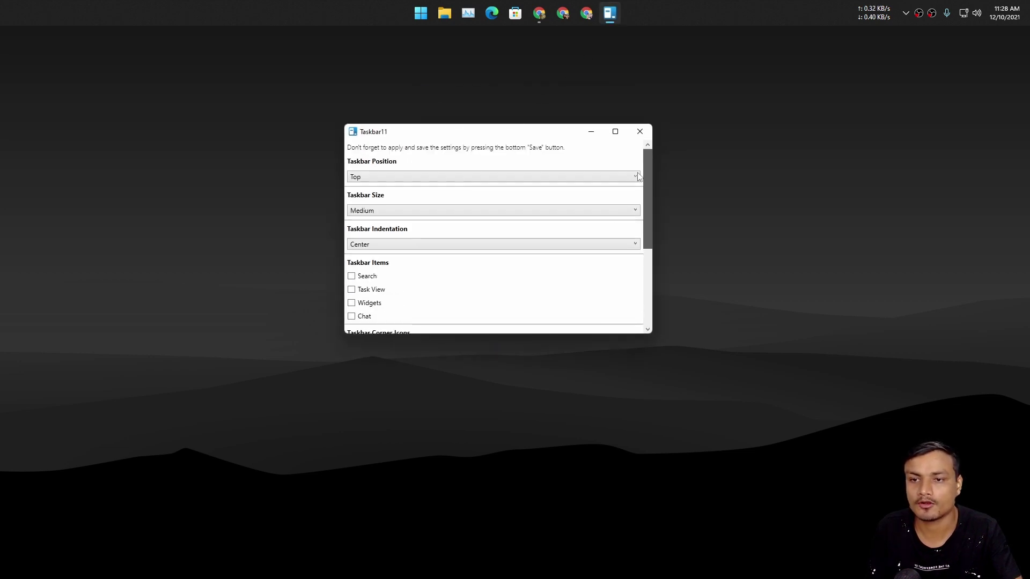
click(591, 131)
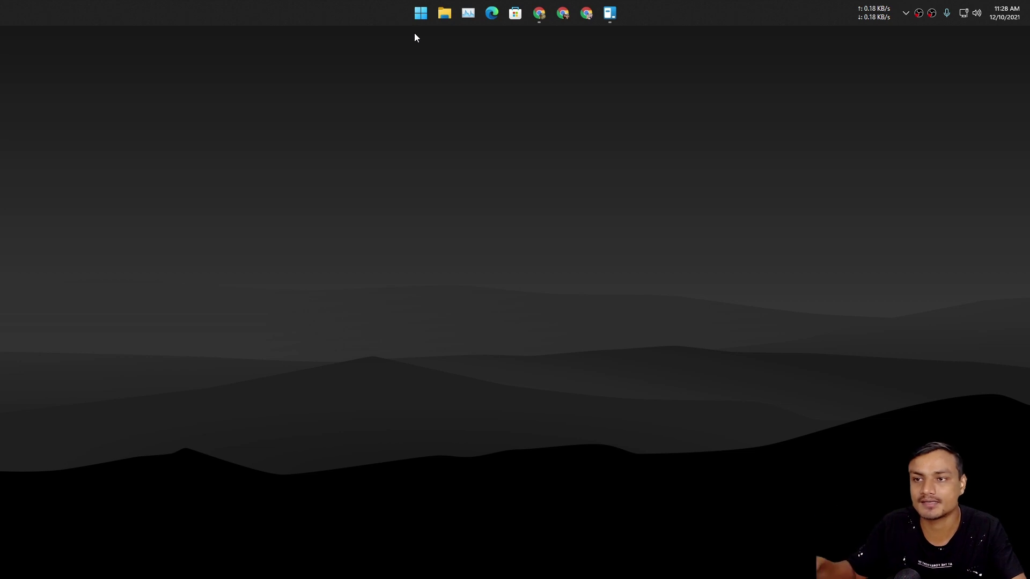
Check the Start menu briefly, then restore the Taskbar11 settings window
click(421, 14)
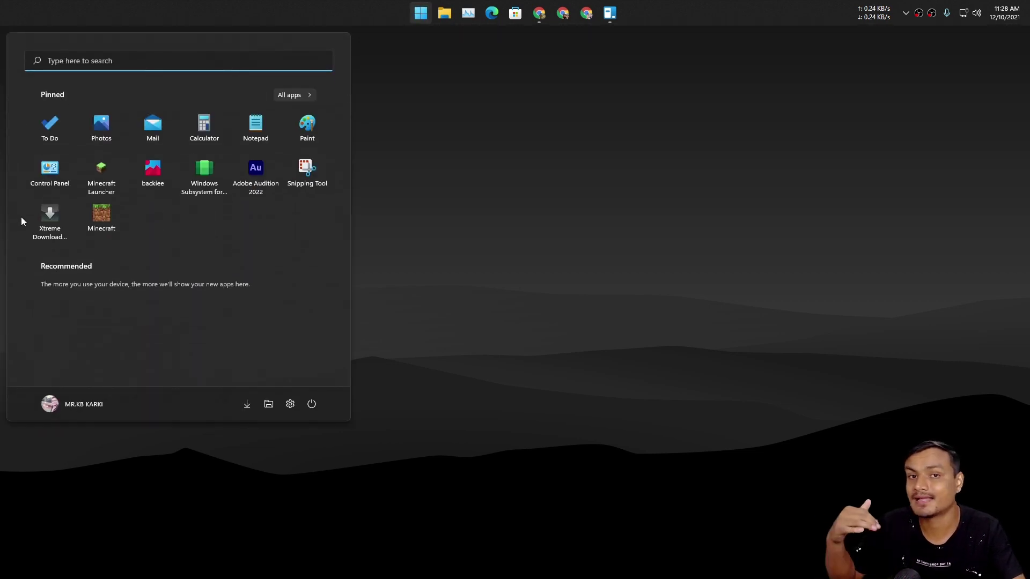
click(378, 166)
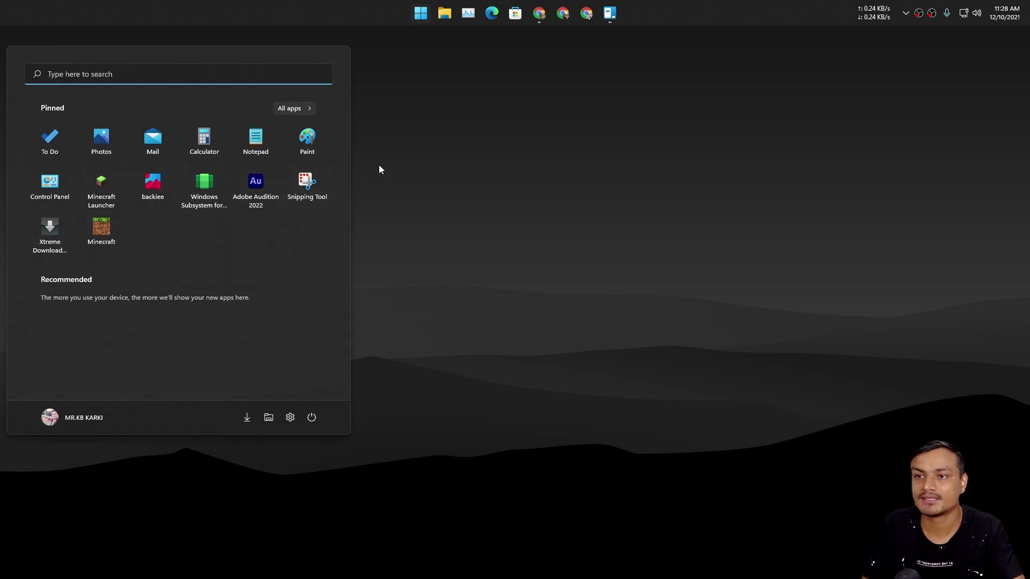
click(609, 13)
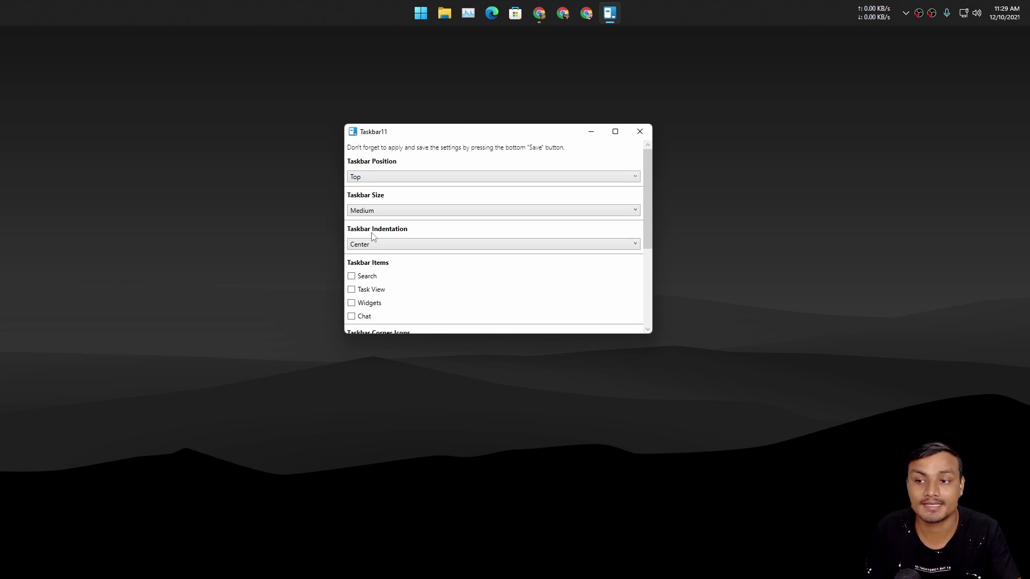
Set Taskbar Indentation to Left, save, and check the result via the Start menu
click(378, 244)
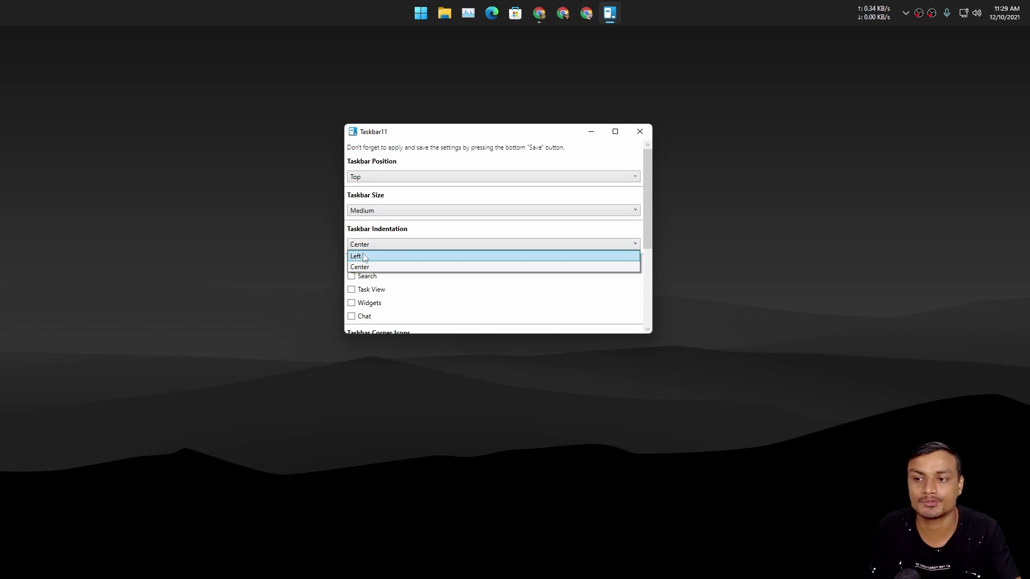
click(363, 257)
drag(654, 217, 634, 239)
scroll(611, 312, down, 4)
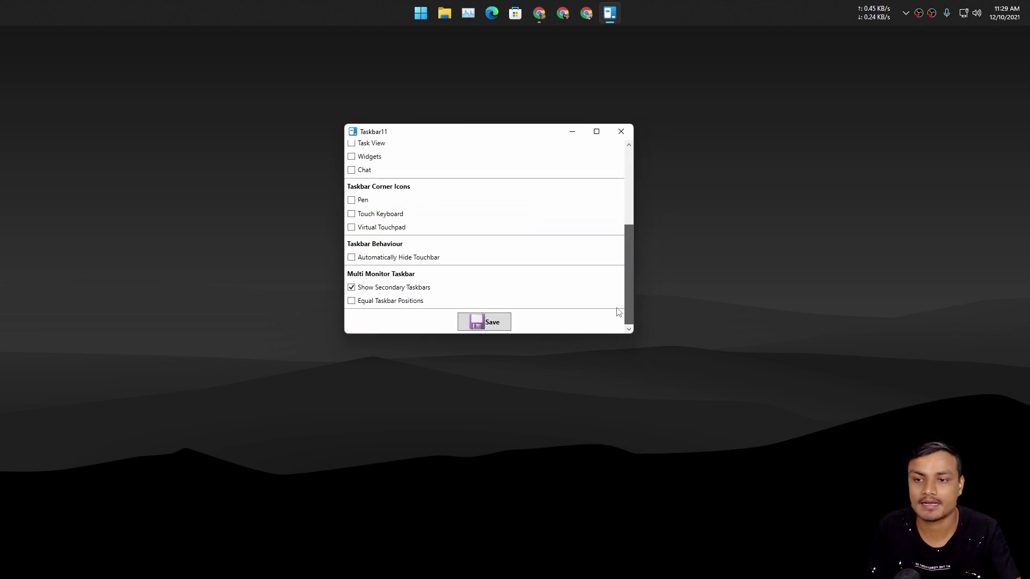
click(474, 322)
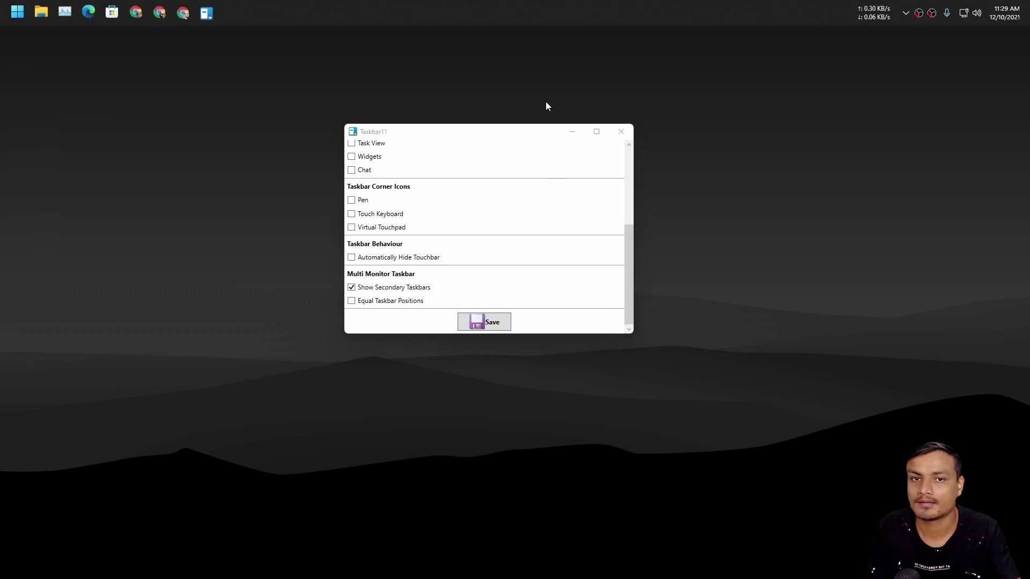
click(13, 19)
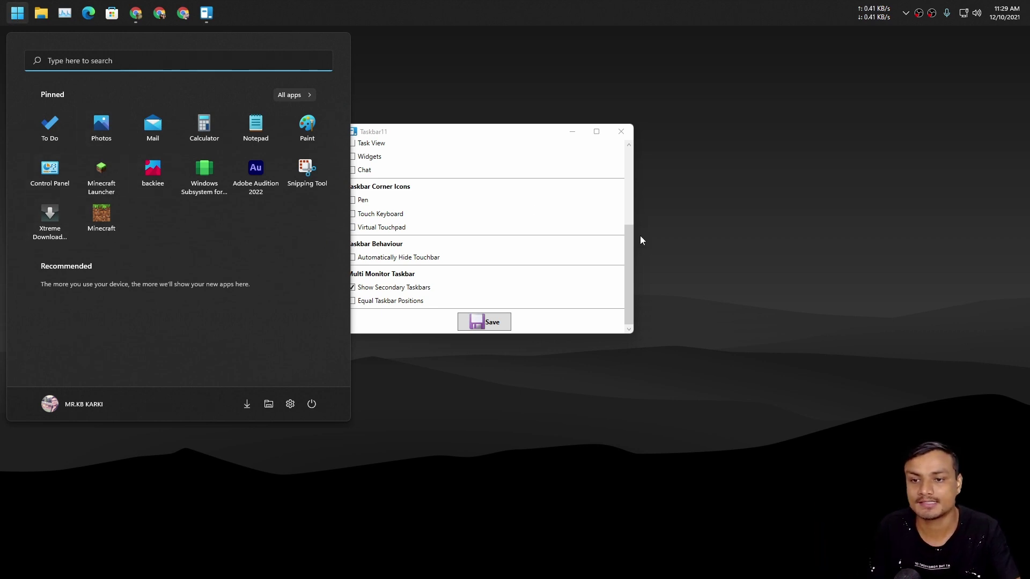
click(626, 253)
scroll(628, 241, up, 2)
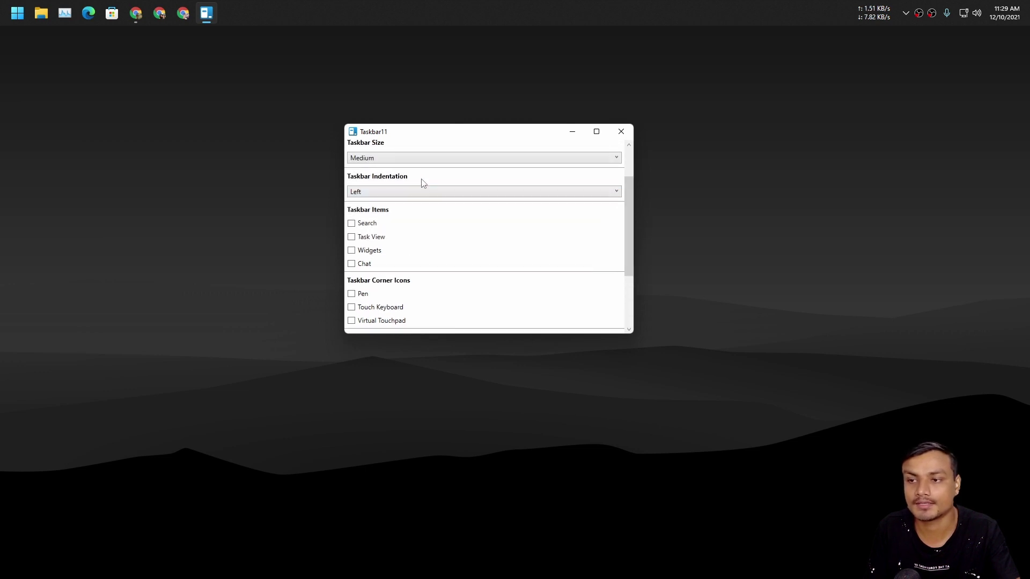
Keep Taskbar Size at Medium and set Indentation back to Center
click(427, 164)
click(399, 179)
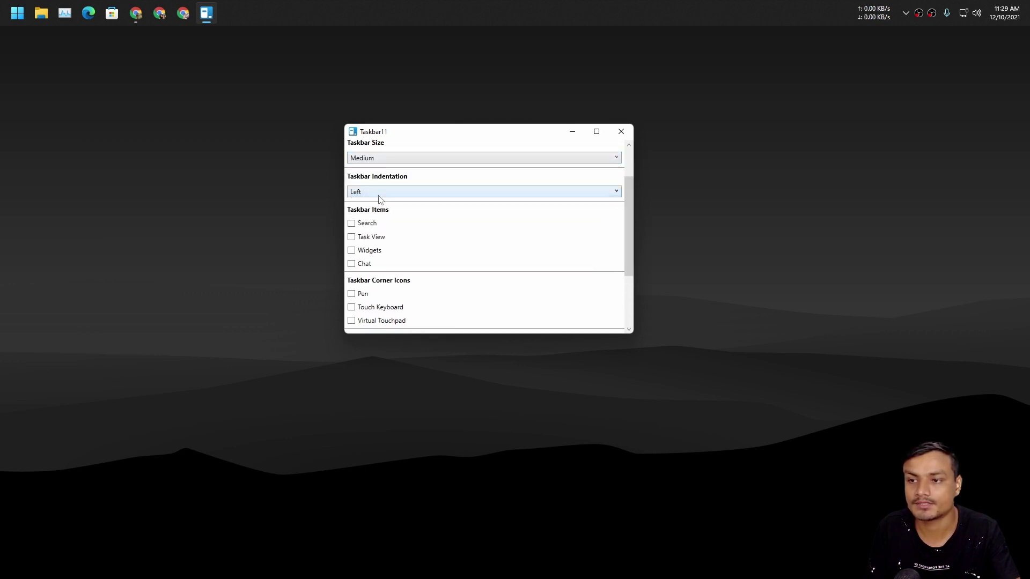
click(377, 195)
click(370, 213)
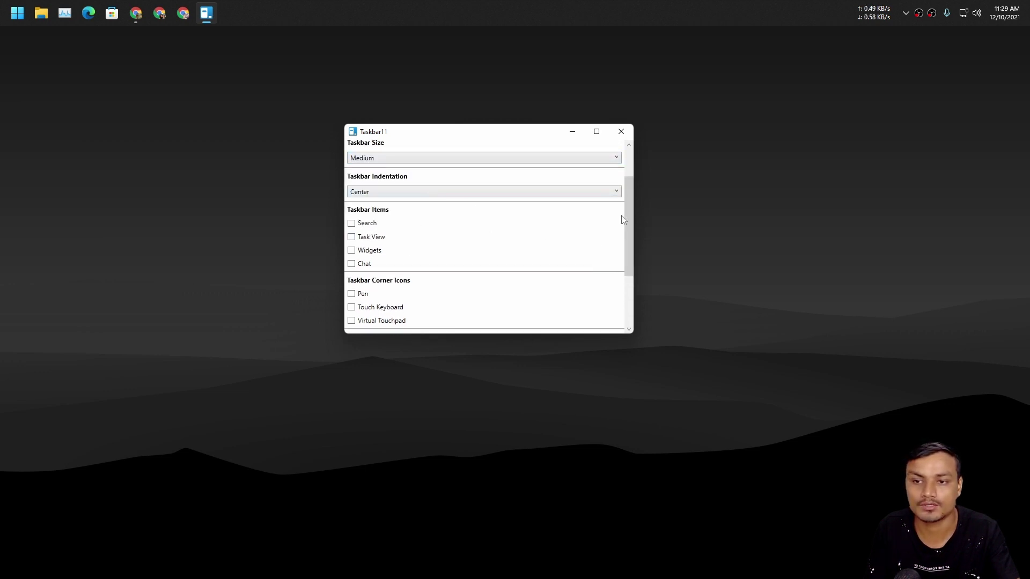
drag(626, 214, 628, 303)
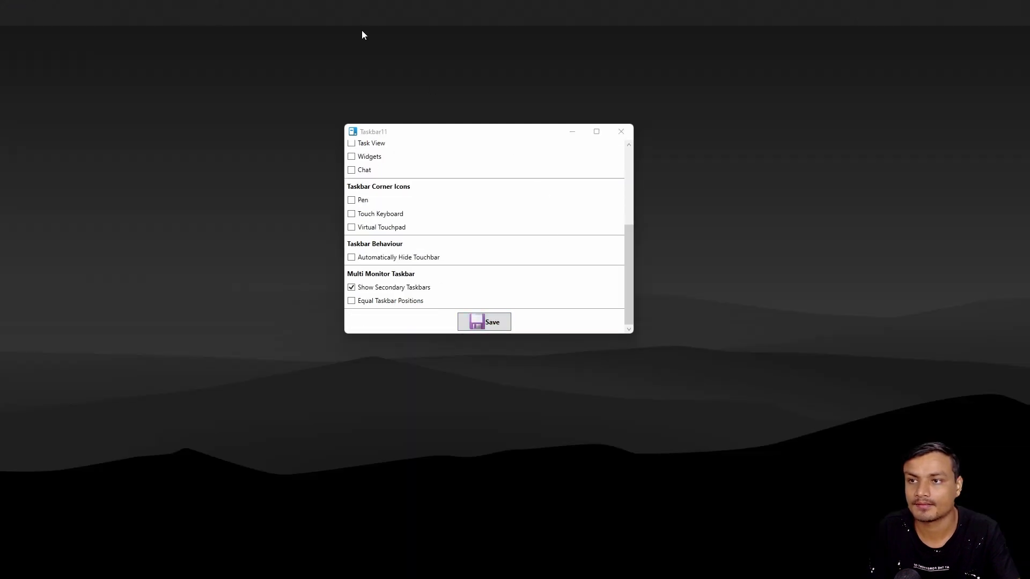
Check the Start menu, then set Indentation to Left again and save
click(421, 17)
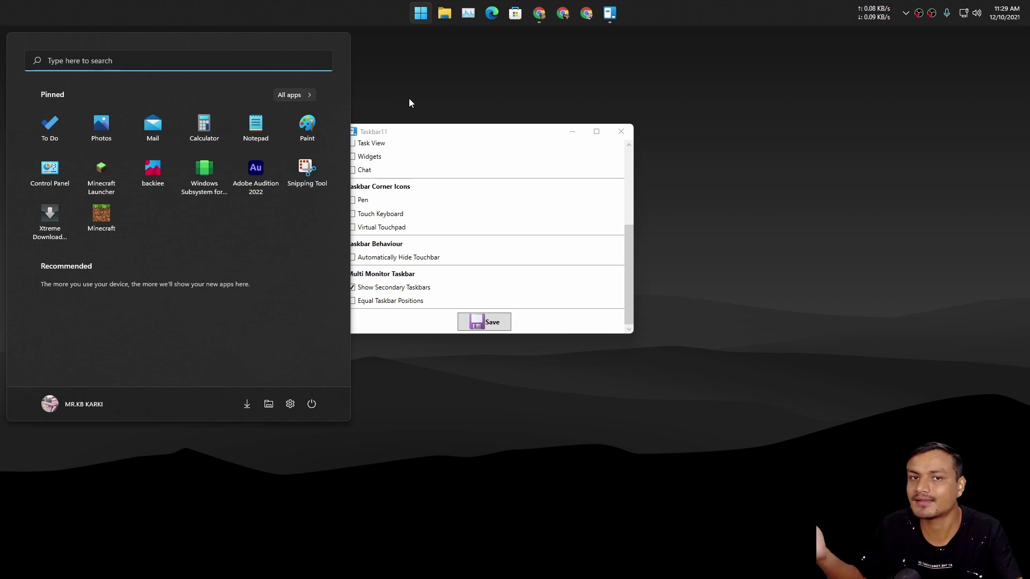
drag(627, 264, 524, 195)
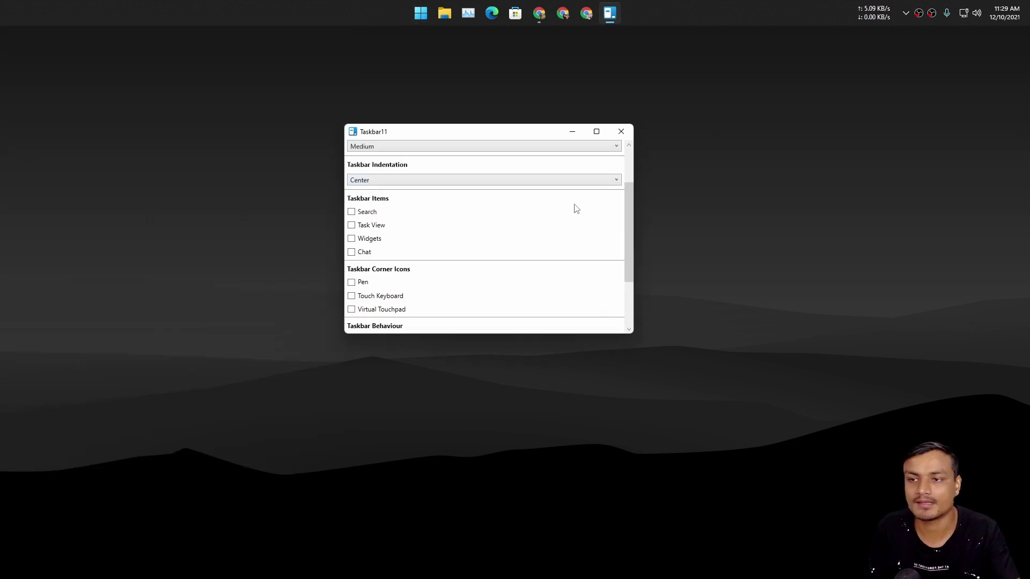
click(411, 180)
click(384, 196)
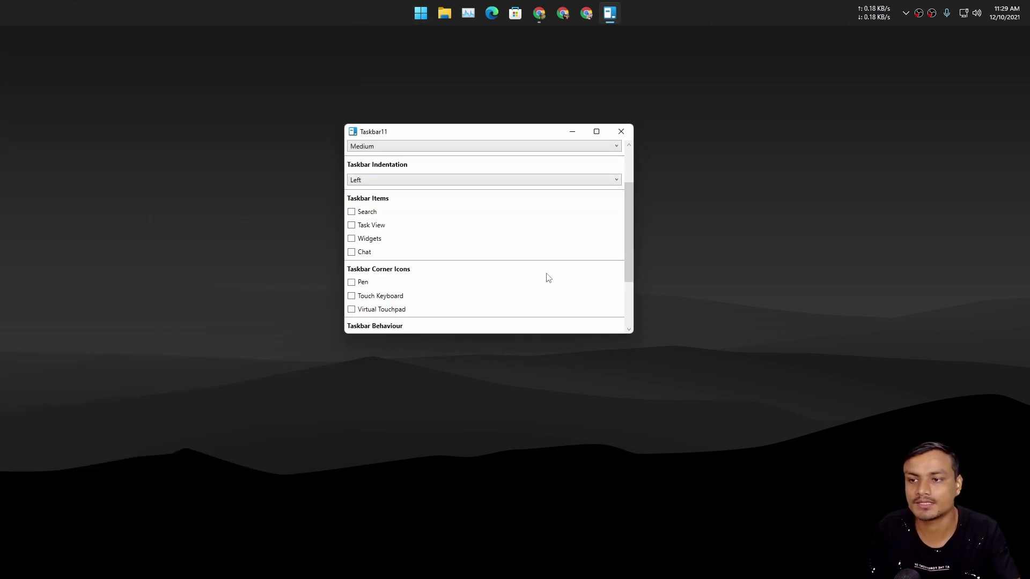
drag(627, 240, 627, 285)
click(480, 324)
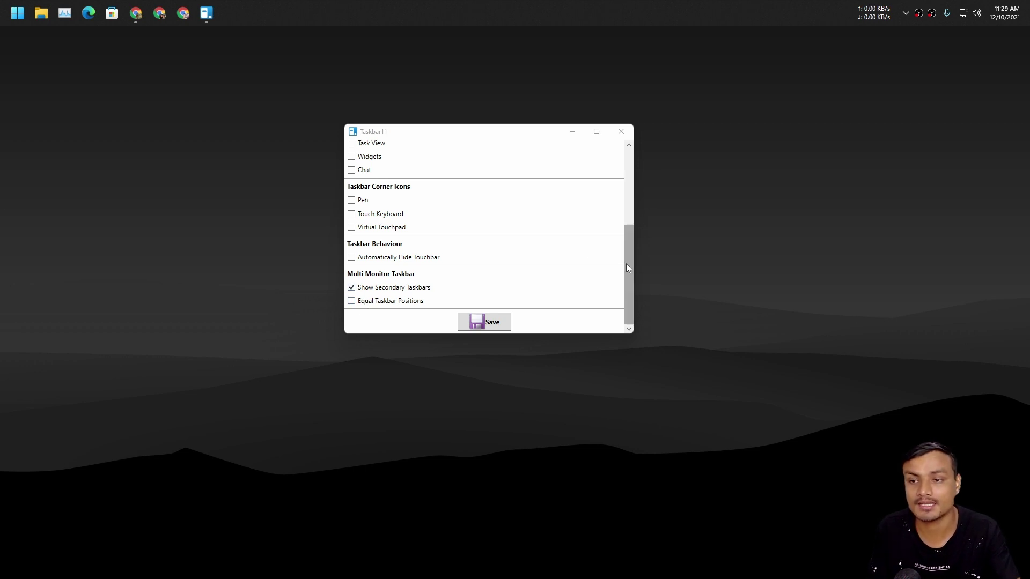
drag(628, 283, 627, 191)
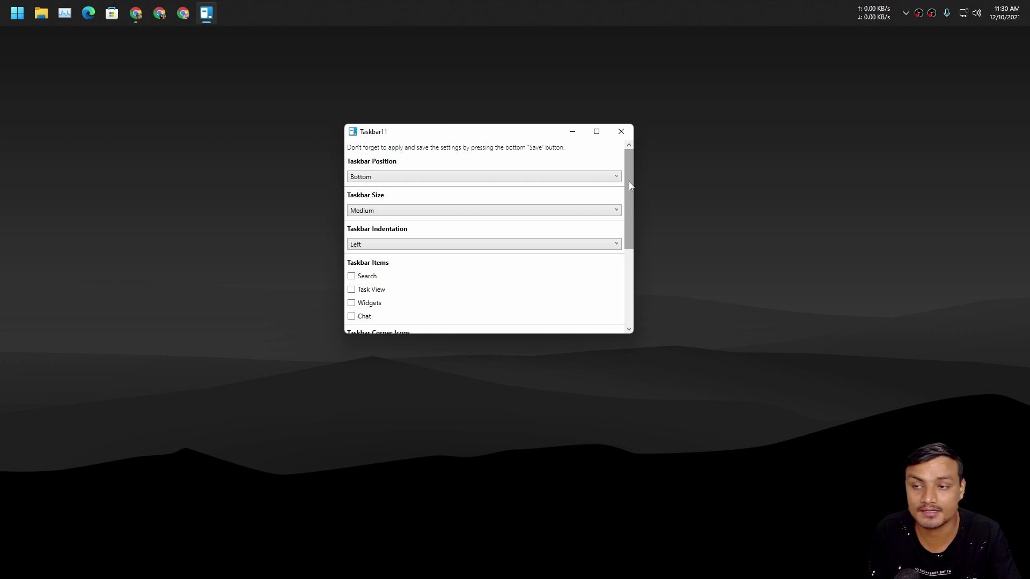
scroll(628, 181, down, 2)
scroll(629, 182, down, 2)
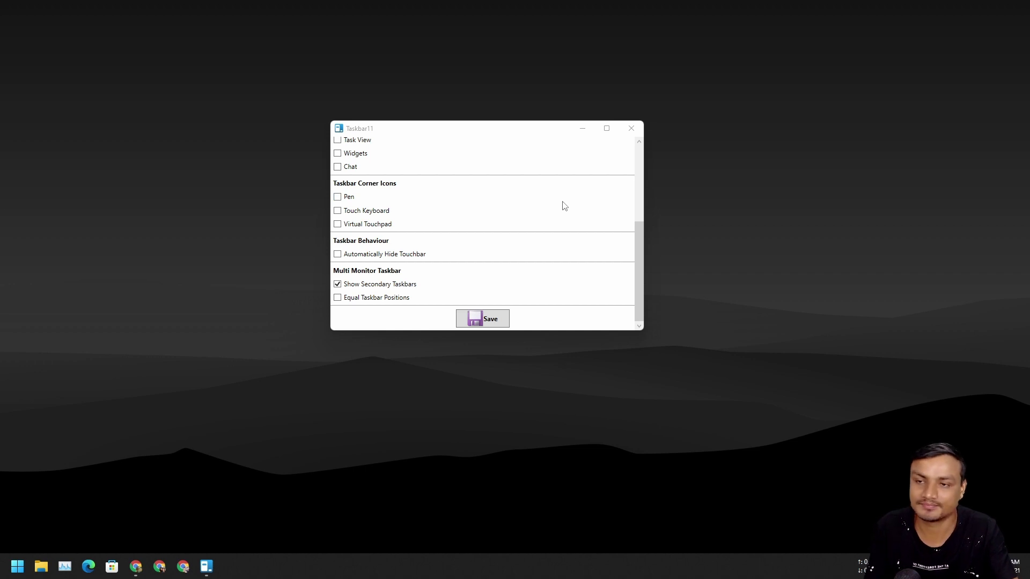
scroll(419, 214, up, 5)
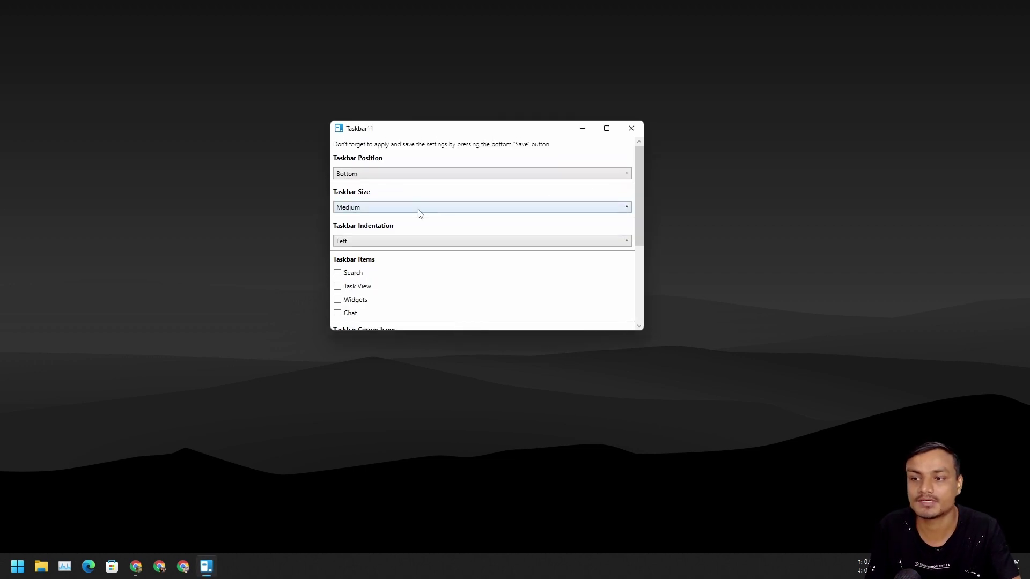
Keep Position on Bottom, set Indentation to Center, and save the bottom-centred taskbar
click(360, 209)
click(371, 177)
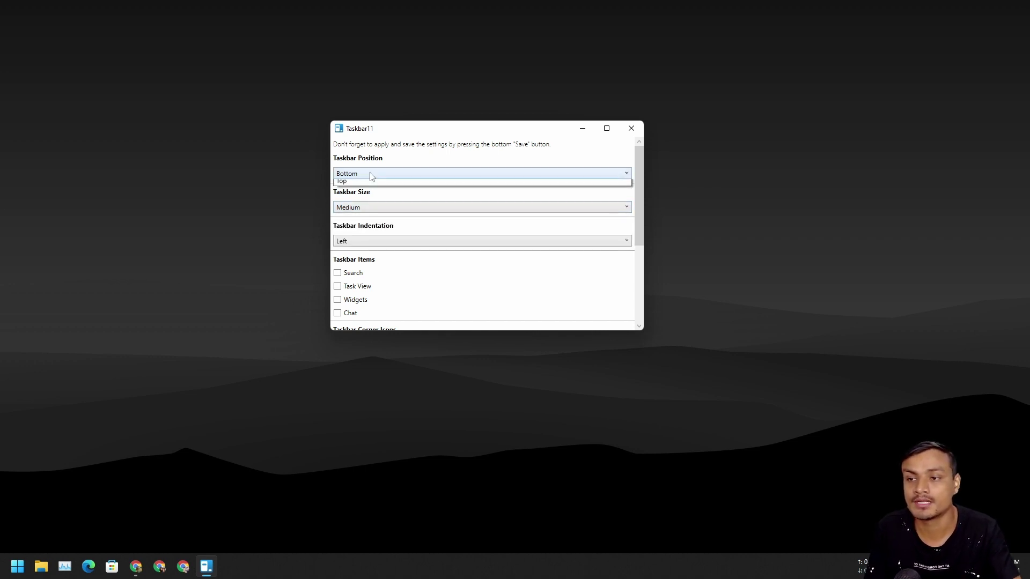
click(371, 176)
click(371, 177)
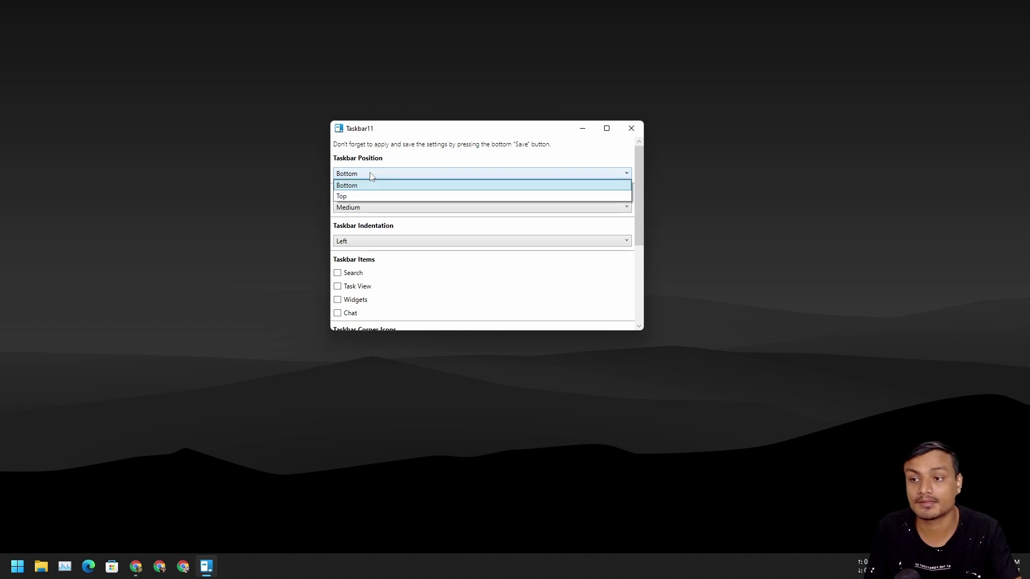
click(371, 176)
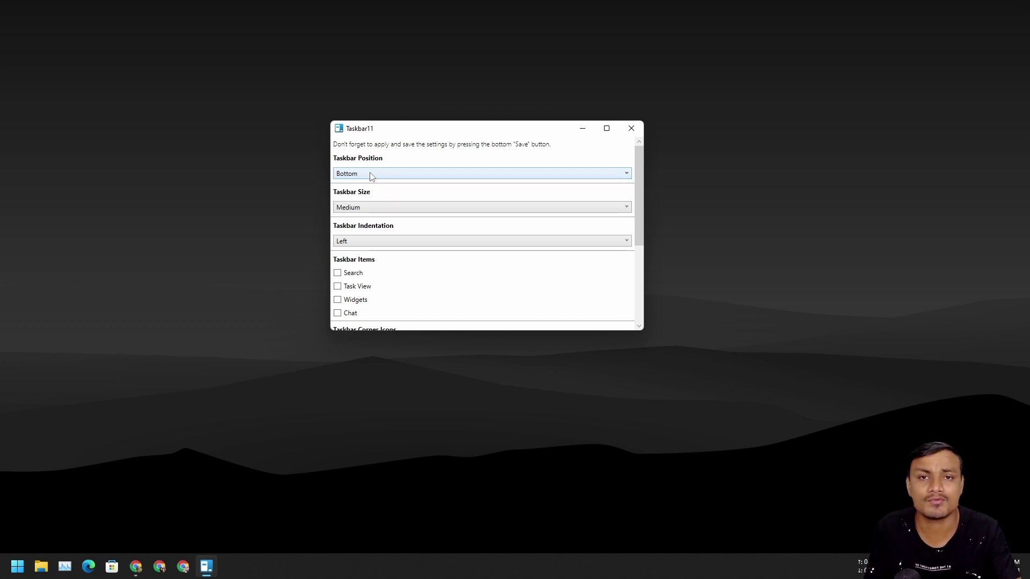
click(359, 242)
click(358, 262)
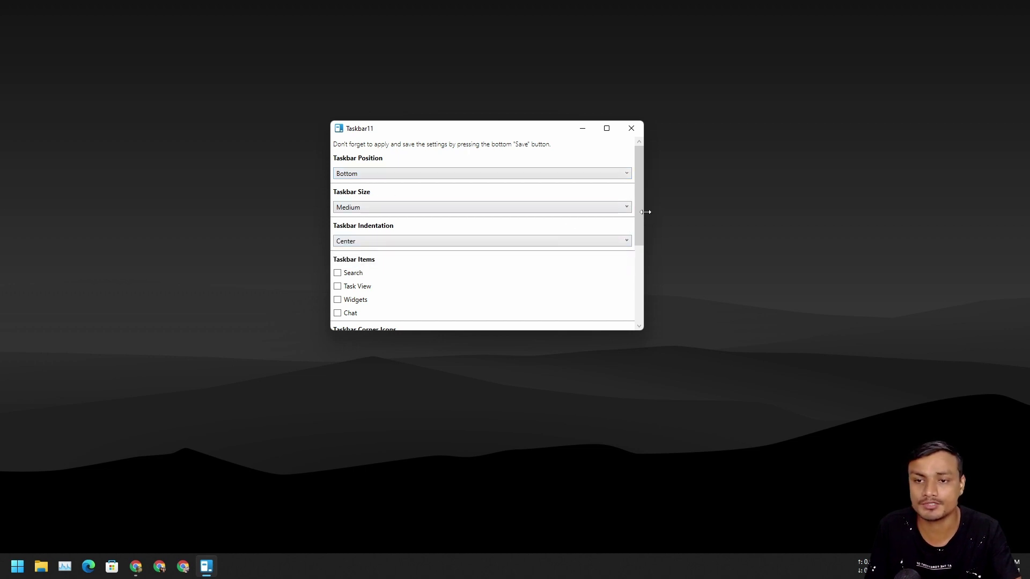
scroll(636, 234, down, 5)
click(483, 324)
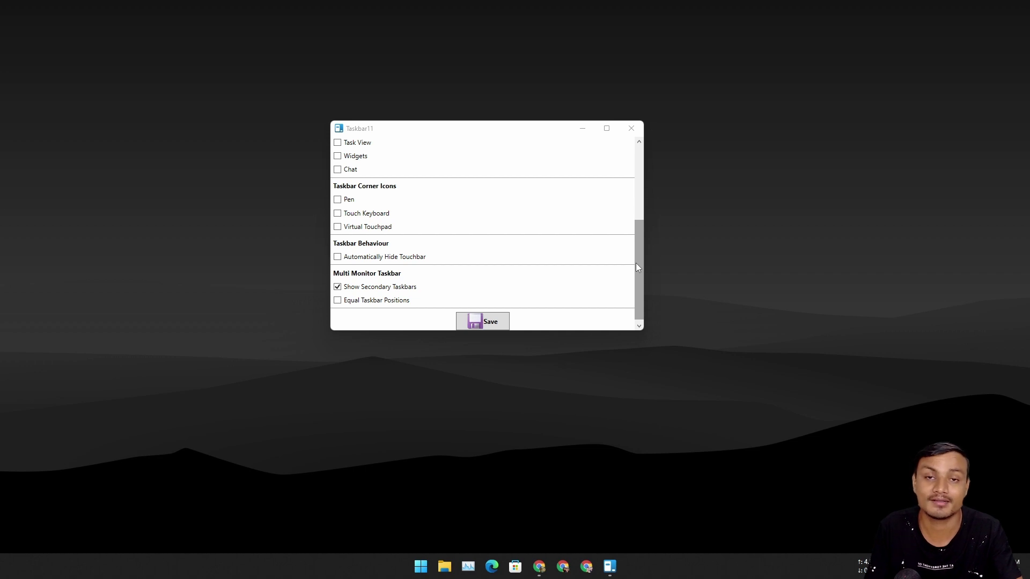
drag(636, 263, 636, 194)
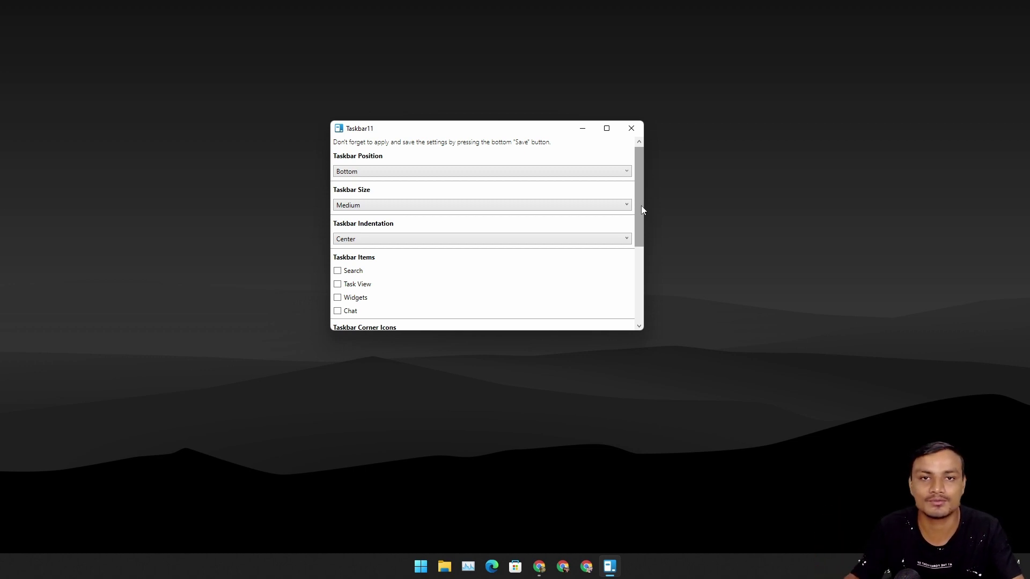
Set Taskbar Size to Small and save for a slimmer taskbar
drag(384, 131, 416, 128)
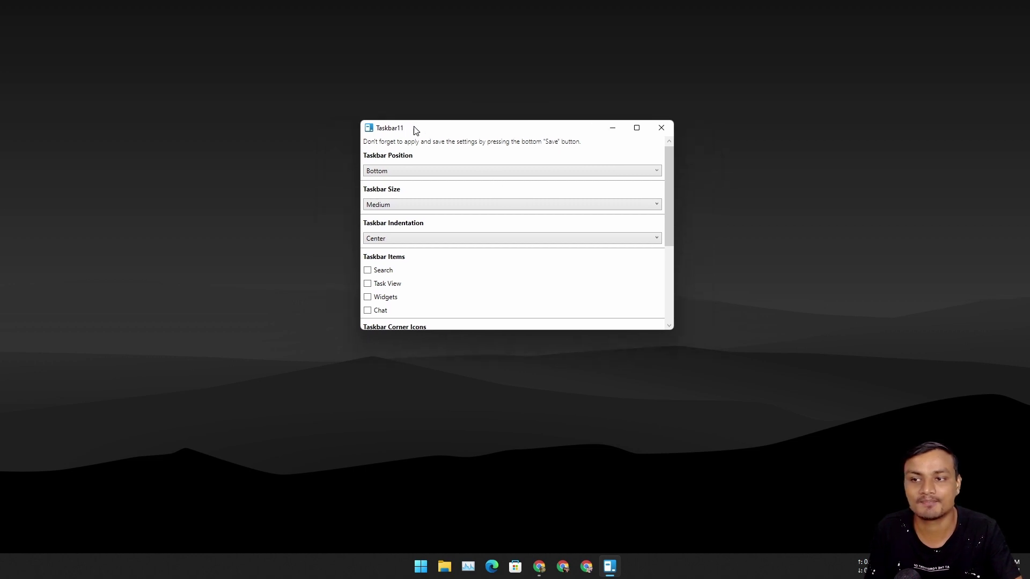
click(394, 202)
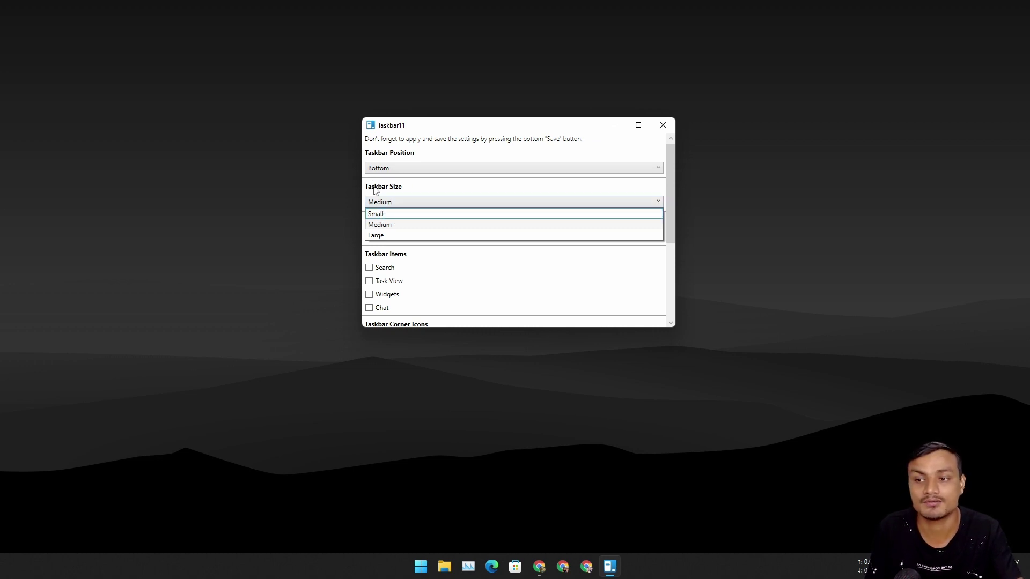
click(378, 214)
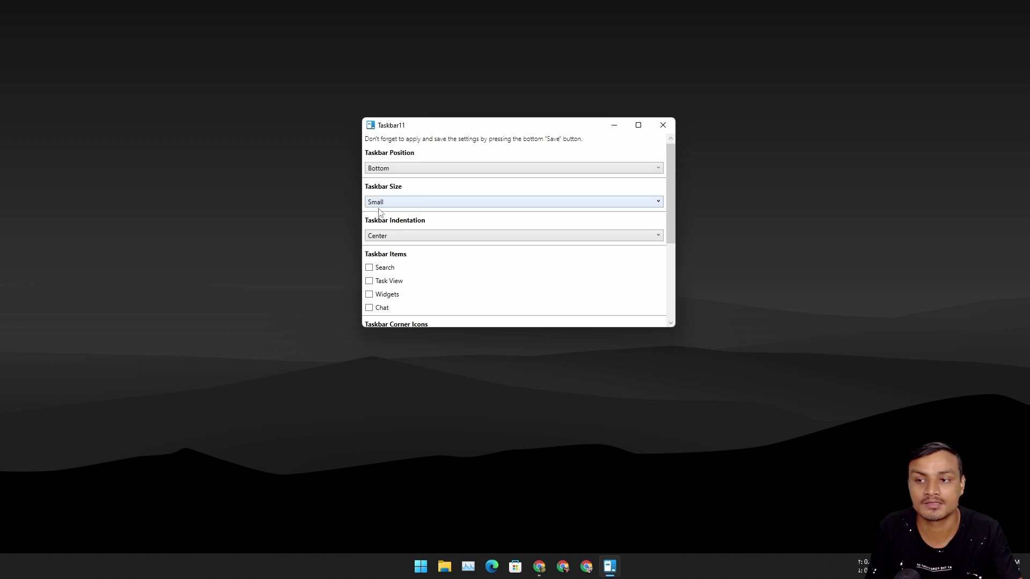
scroll(675, 262, down, 3)
scroll(676, 266, down, 1)
click(515, 315)
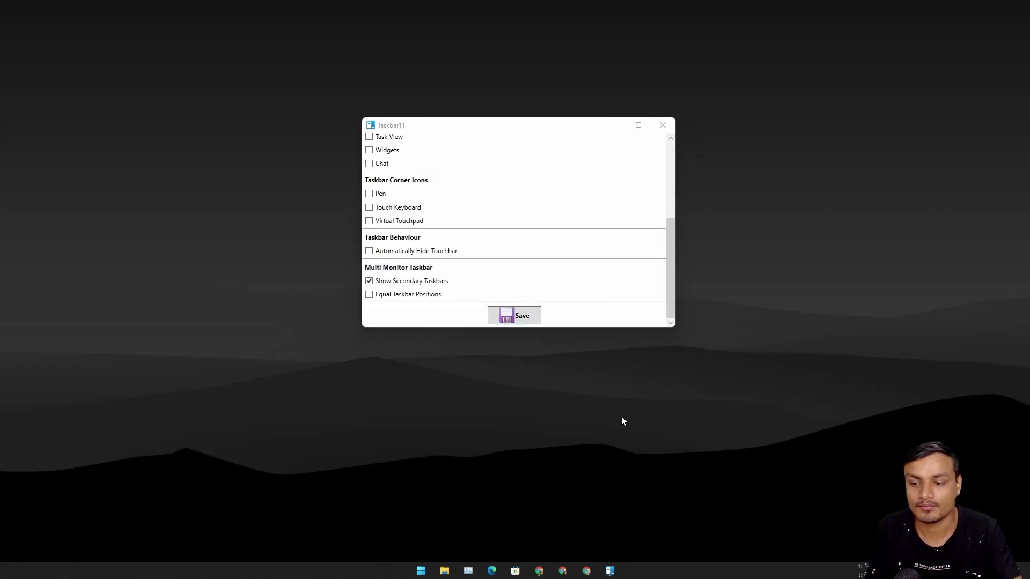
Check the Start menu, then set Taskbar Size to Large and save
click(421, 570)
click(421, 570)
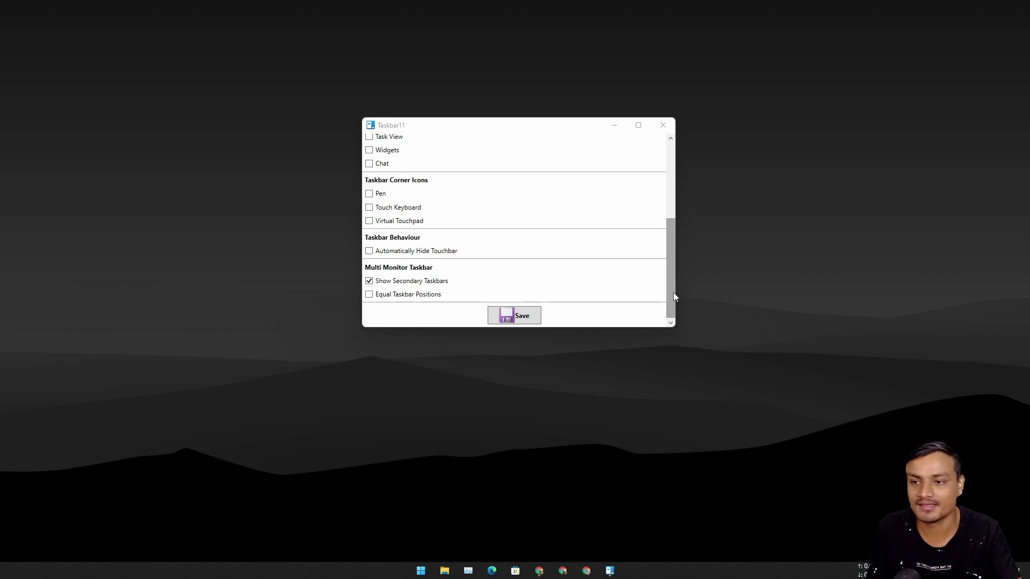
drag(674, 297, 673, 214)
click(451, 204)
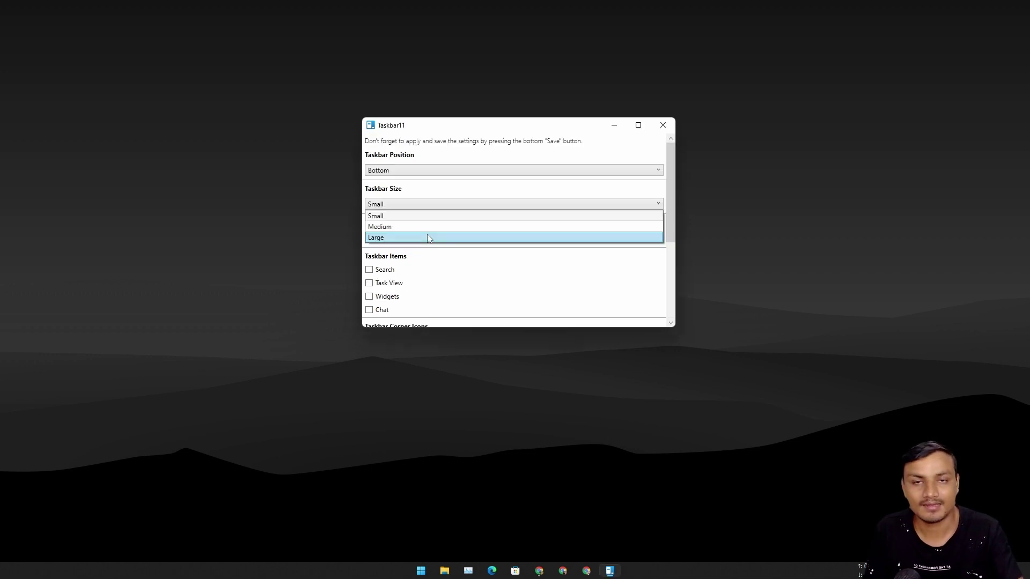
click(428, 238)
drag(671, 210, 669, 306)
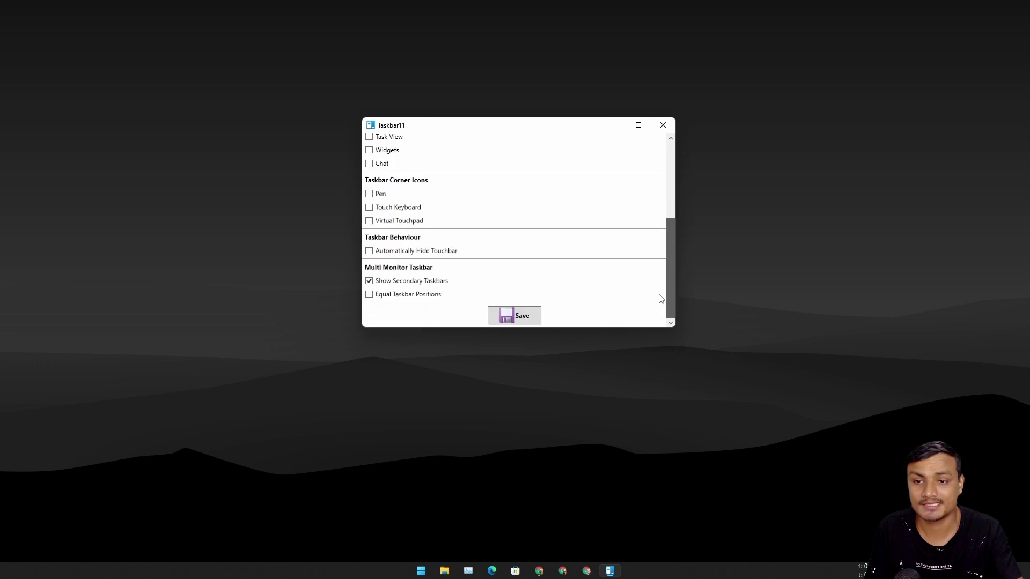
click(530, 320)
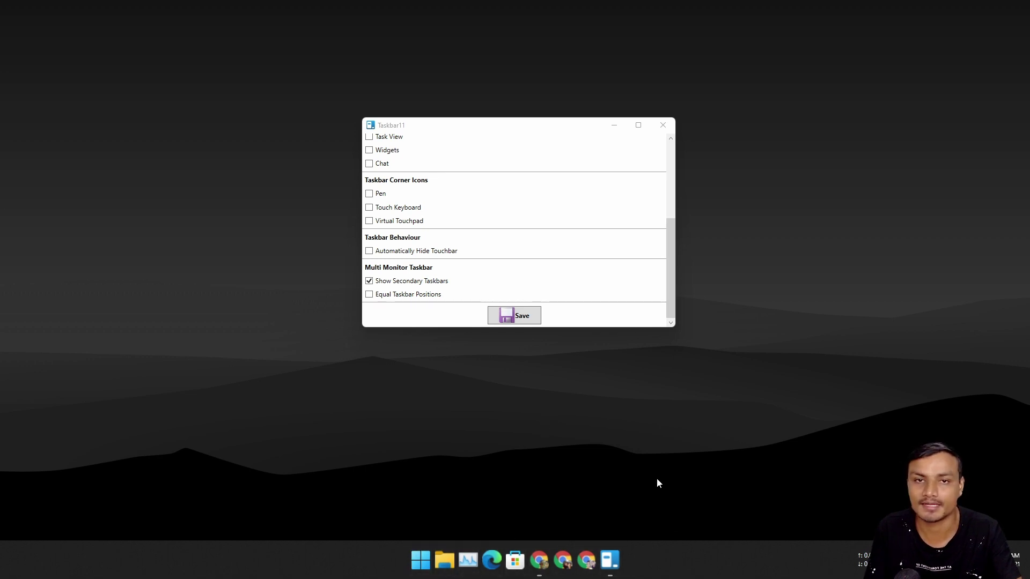
drag(671, 274, 639, 193)
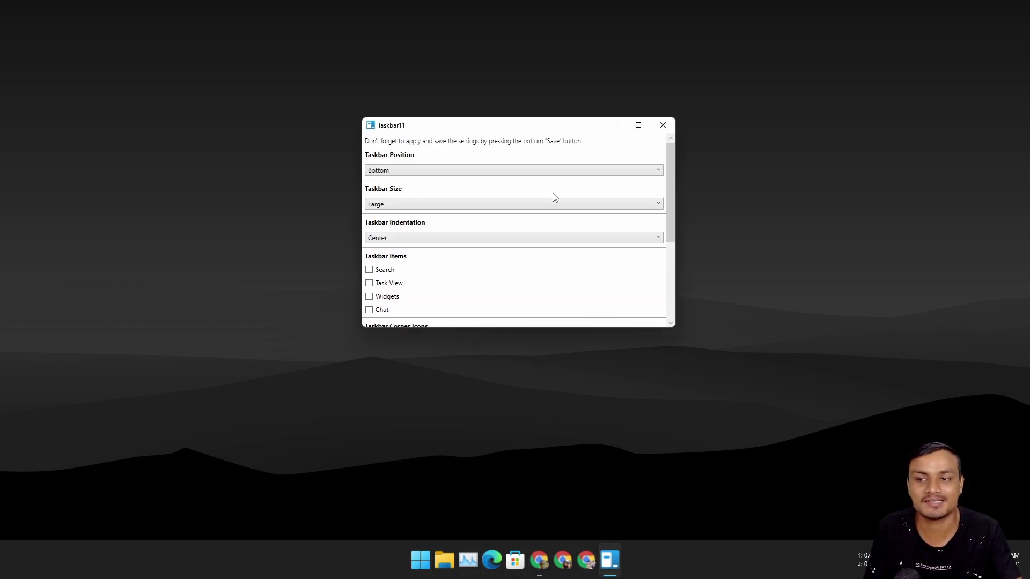
Switch Taskbar Size back to Medium
click(464, 207)
click(414, 227)
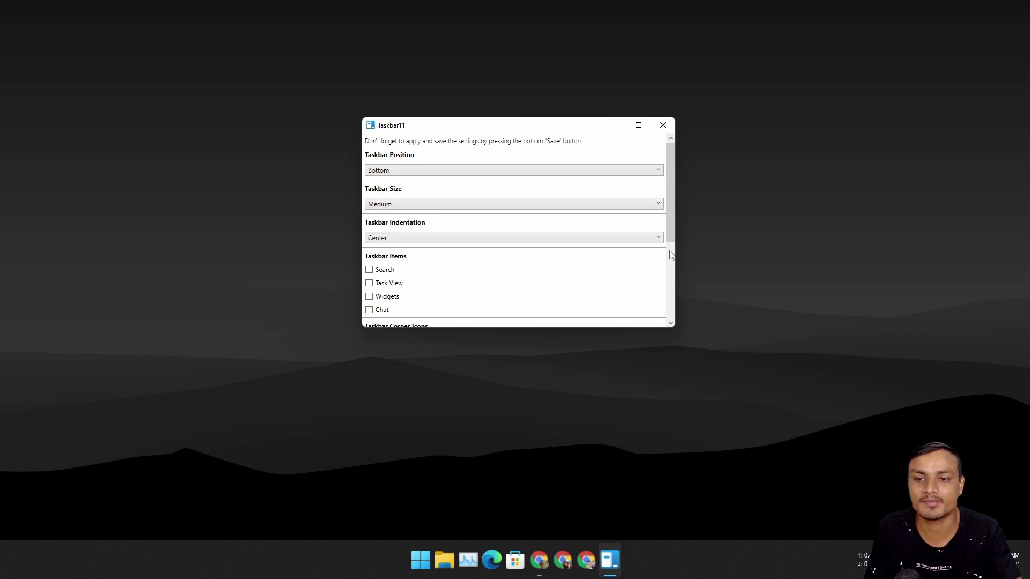
scroll(645, 273, down, 3)
scroll(628, 265, down, 1)
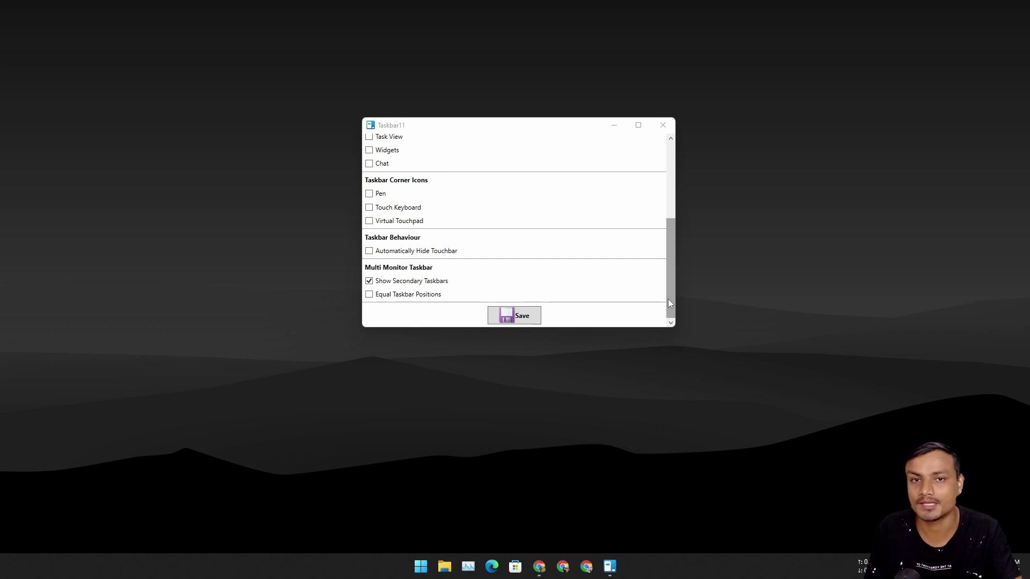
drag(668, 299, 669, 237)
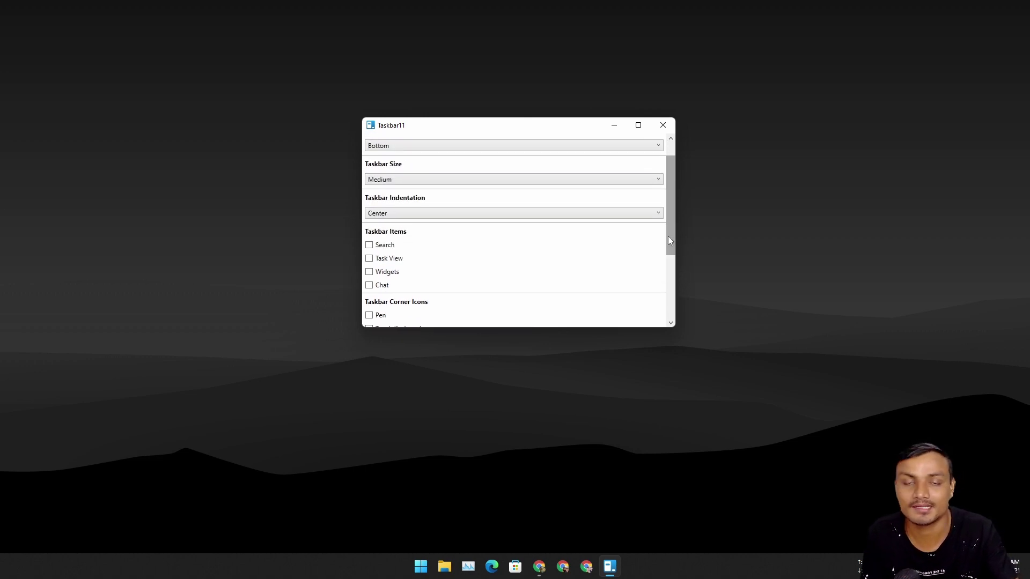
drag(669, 240, 669, 222)
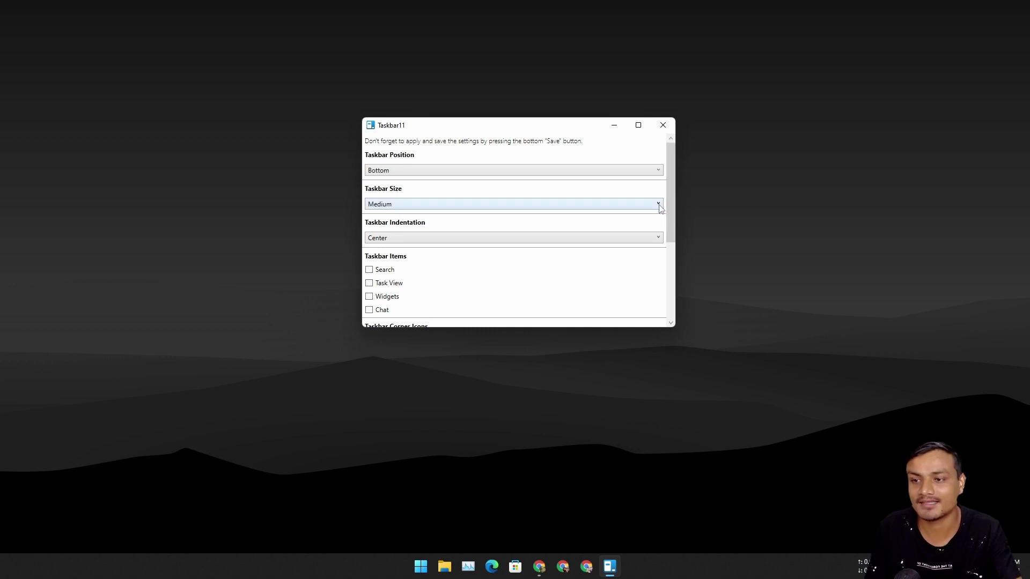
Set the Taskbar Size to Small, leaving Bottom position and Center indentation unchanged
click(658, 206)
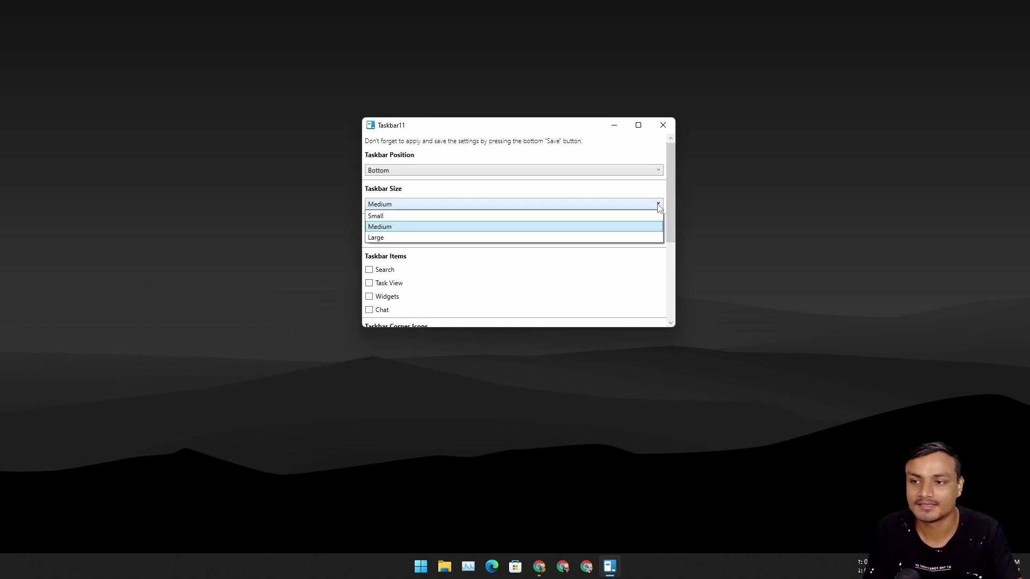
click(592, 216)
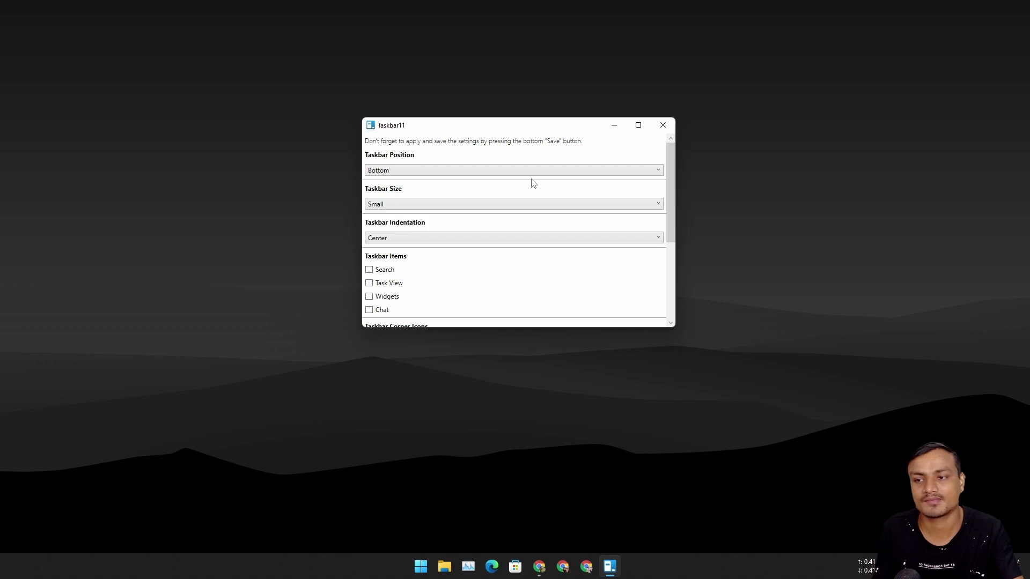
drag(673, 185, 673, 216)
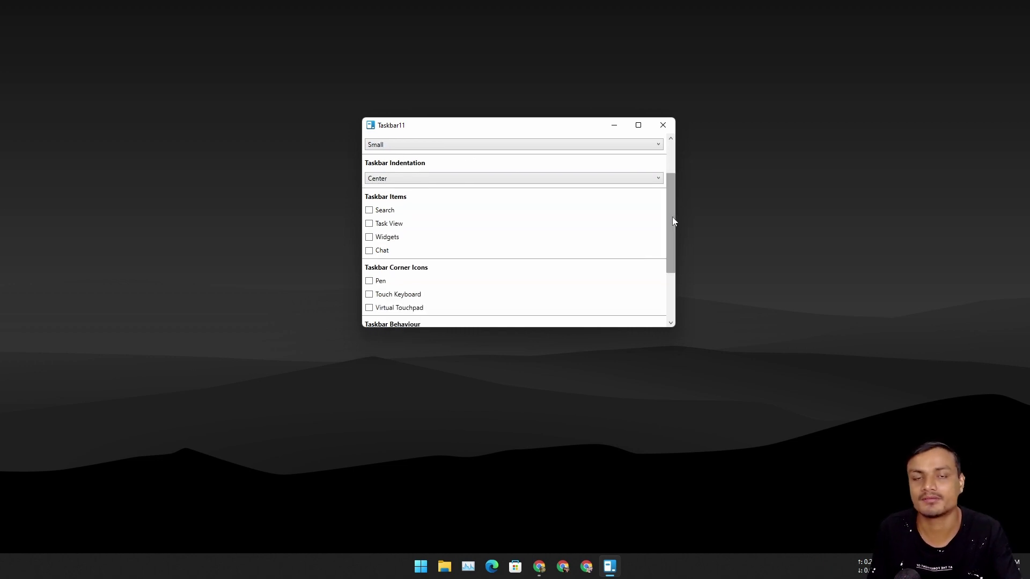
drag(670, 215, 668, 178)
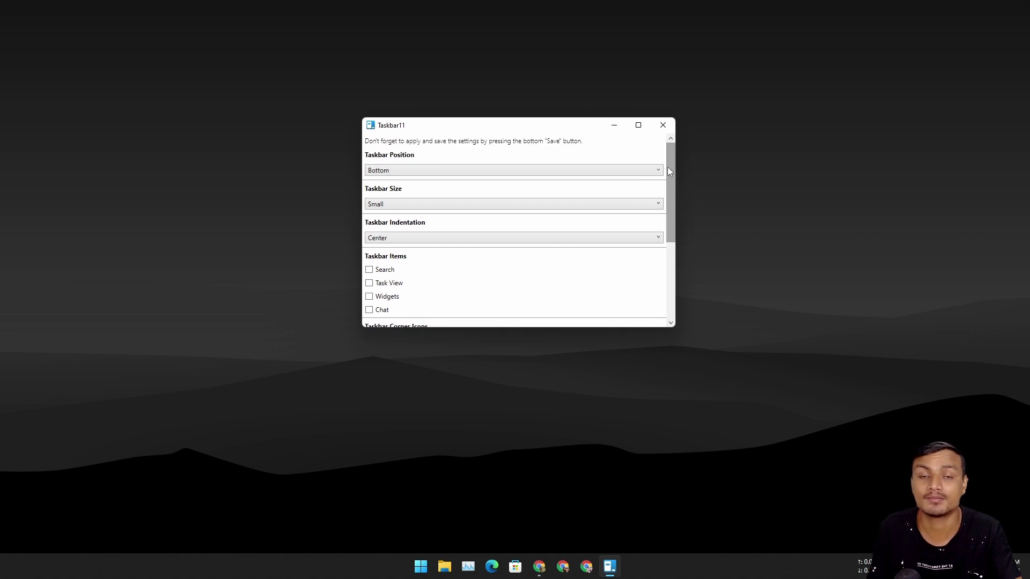